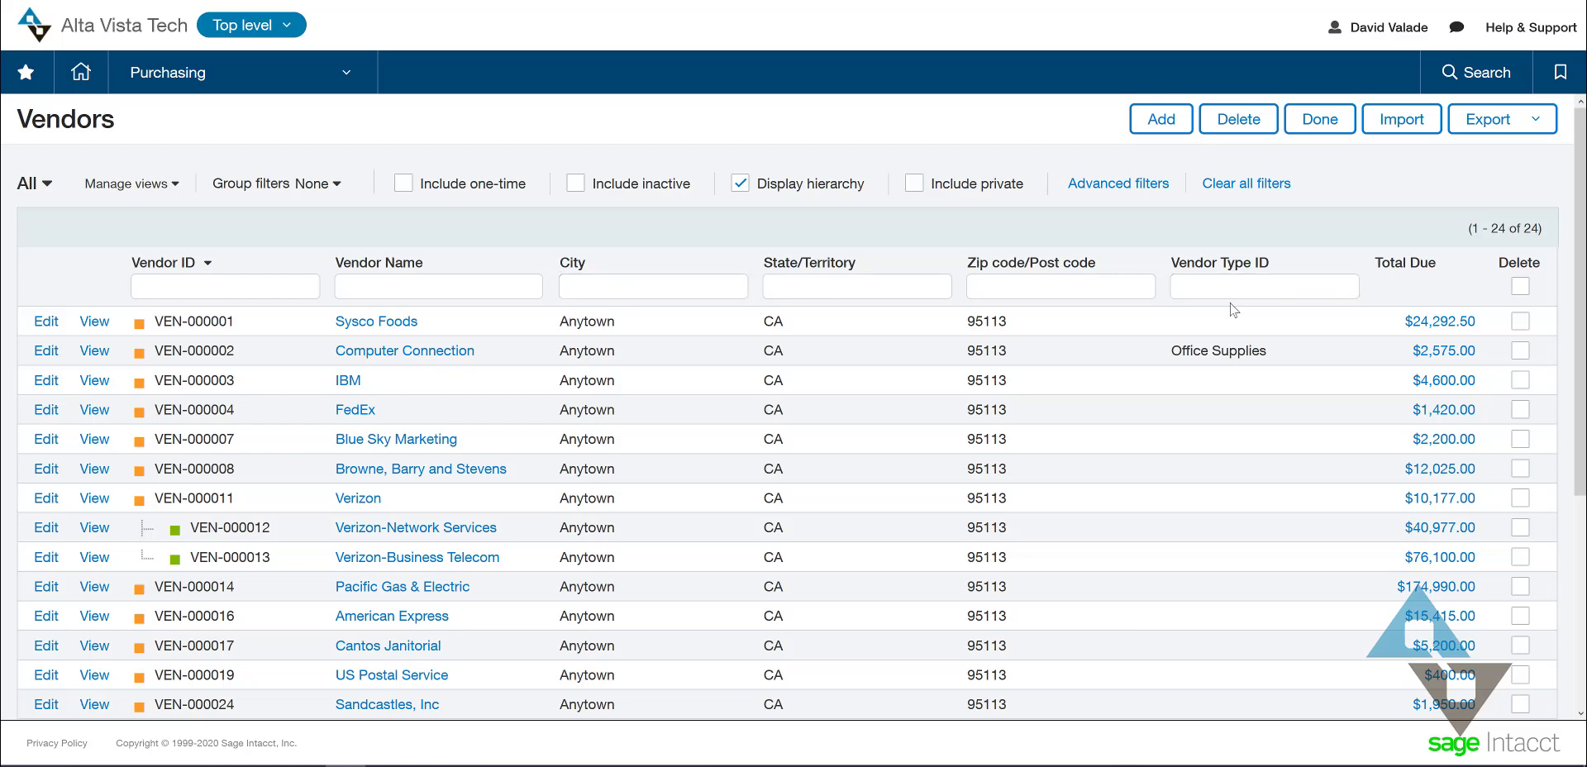
Step: Switch the Vendors list from All to the 1099 Misc Box 7 view, listing five vendors
click(49, 194)
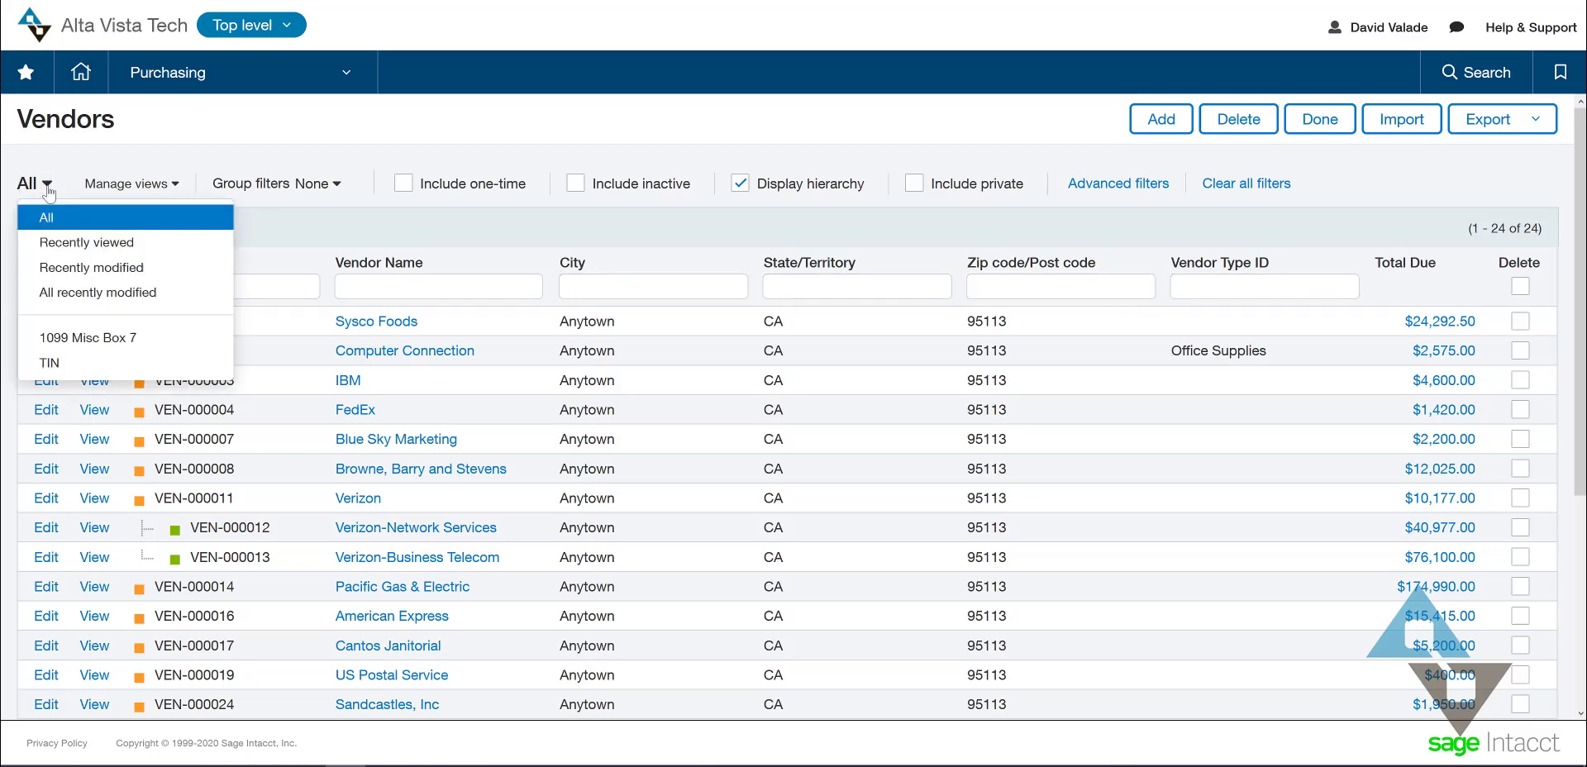
click(124, 337)
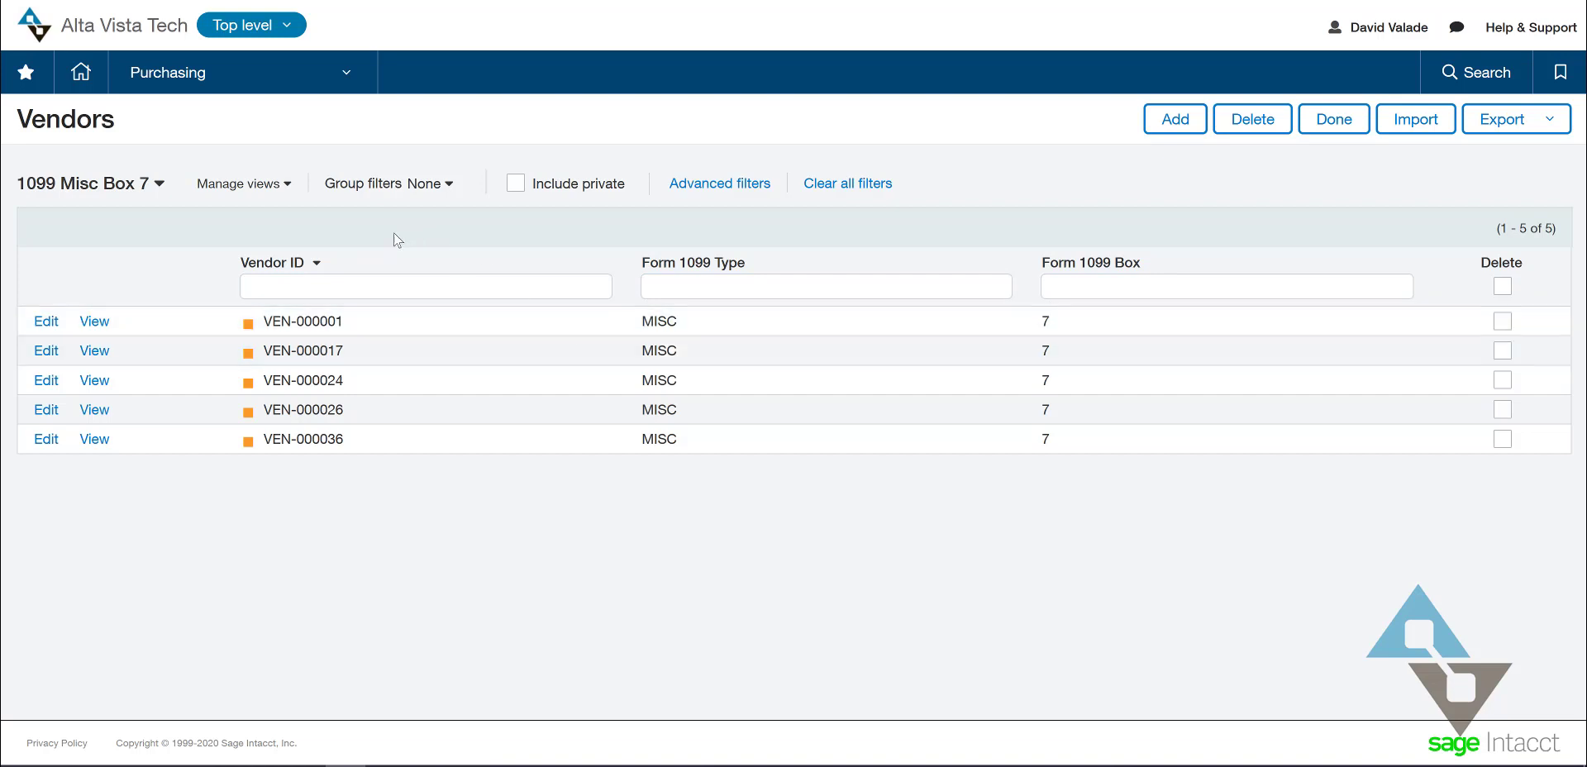
Step: Edit the 1099 Misc Box 7 view, review its Step 1 columns, and advance to Step 2
click(287, 184)
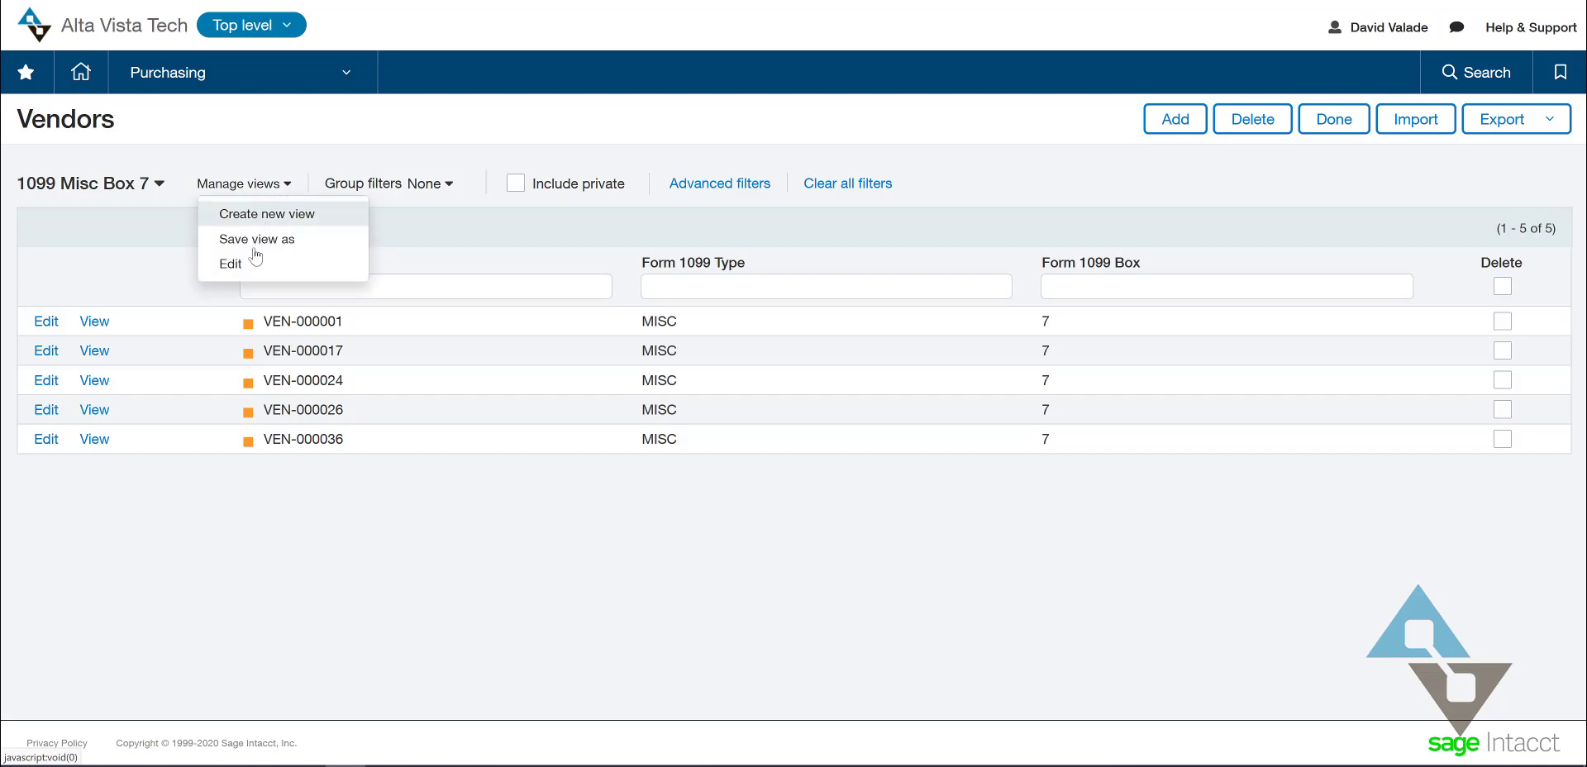
click(230, 265)
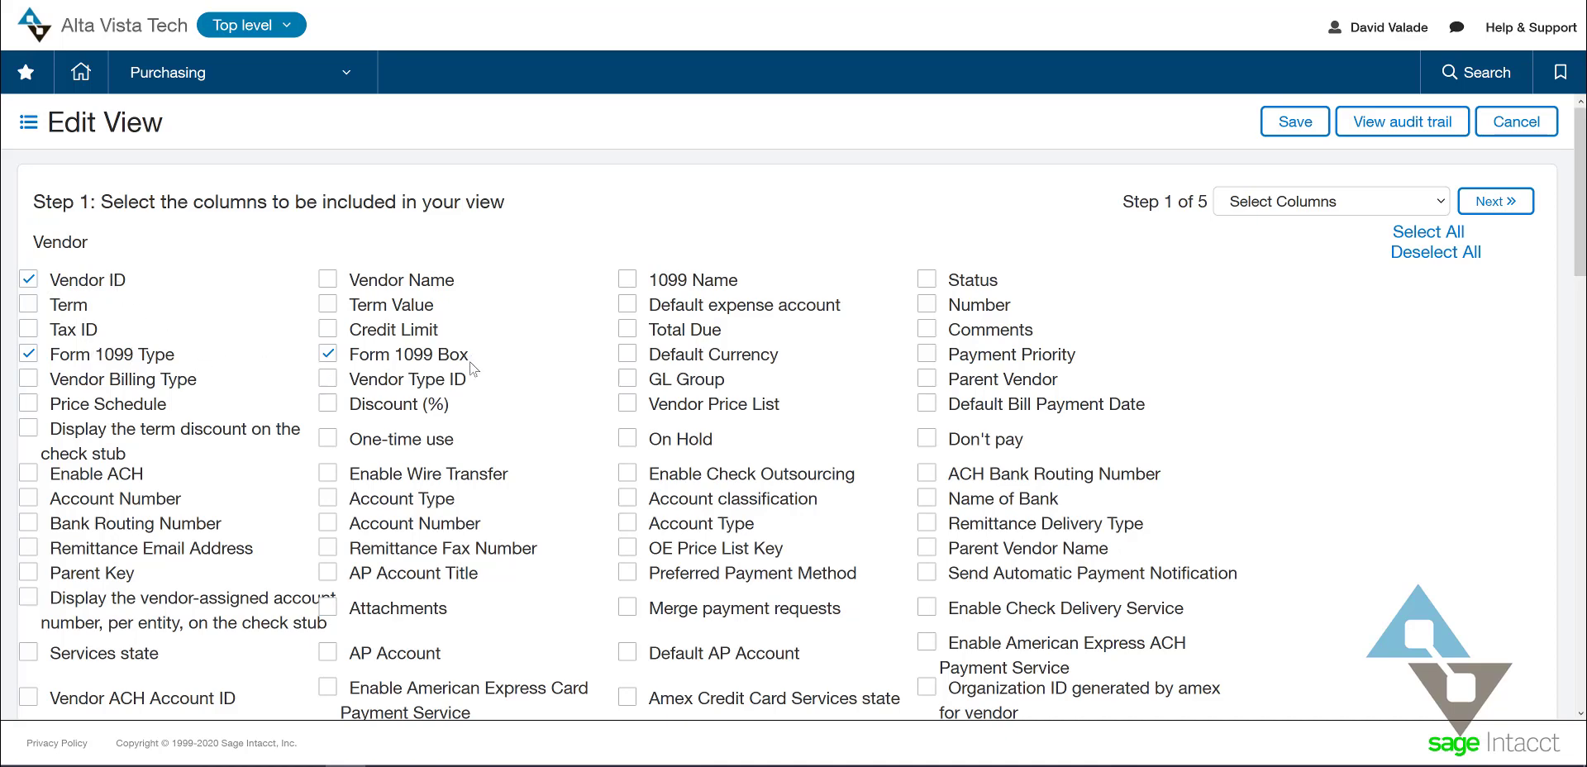
scroll(754, 408, down, 2)
scroll(755, 408, down, 4)
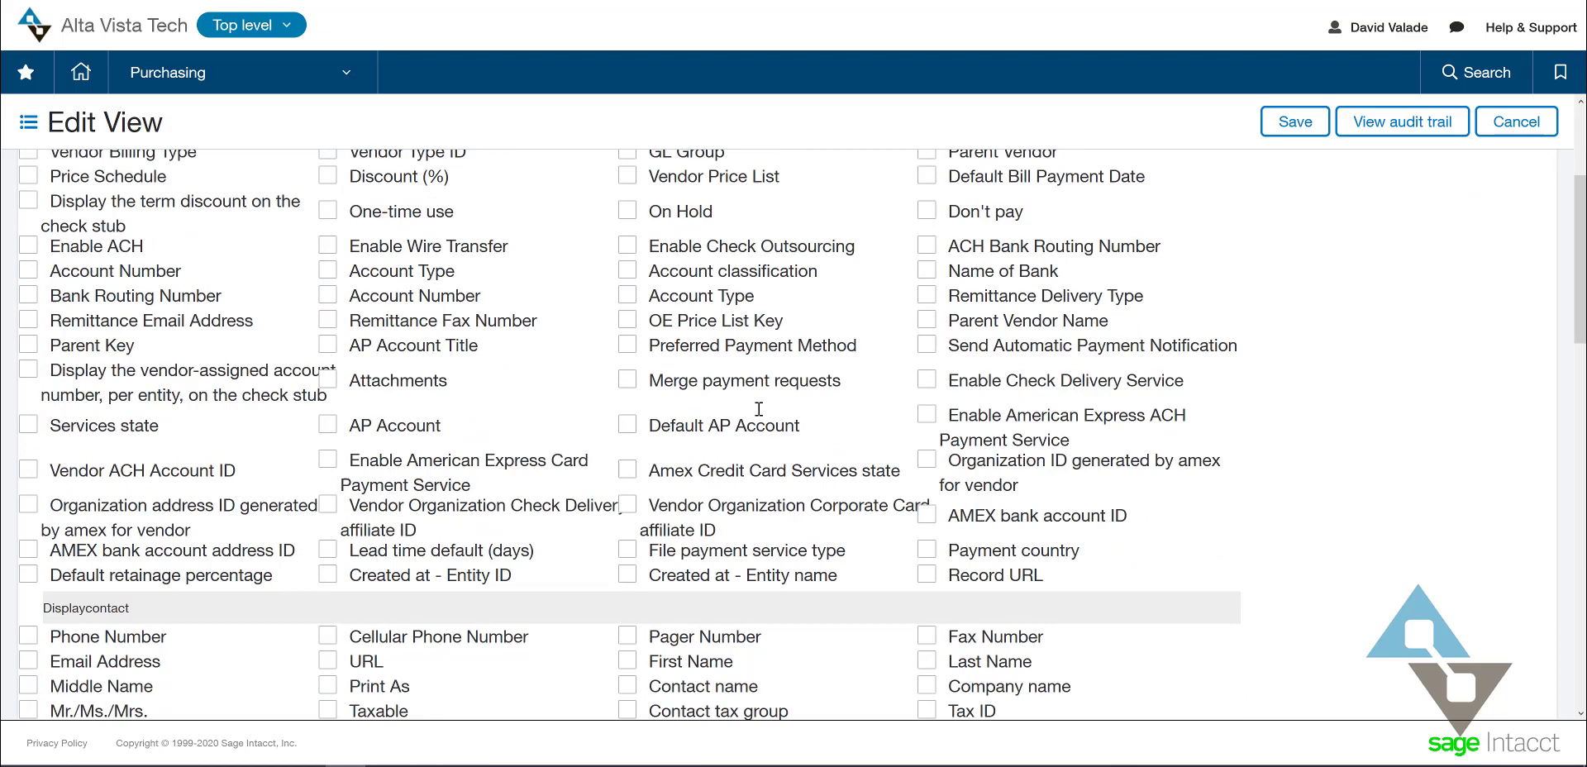
scroll(759, 409, up, 6)
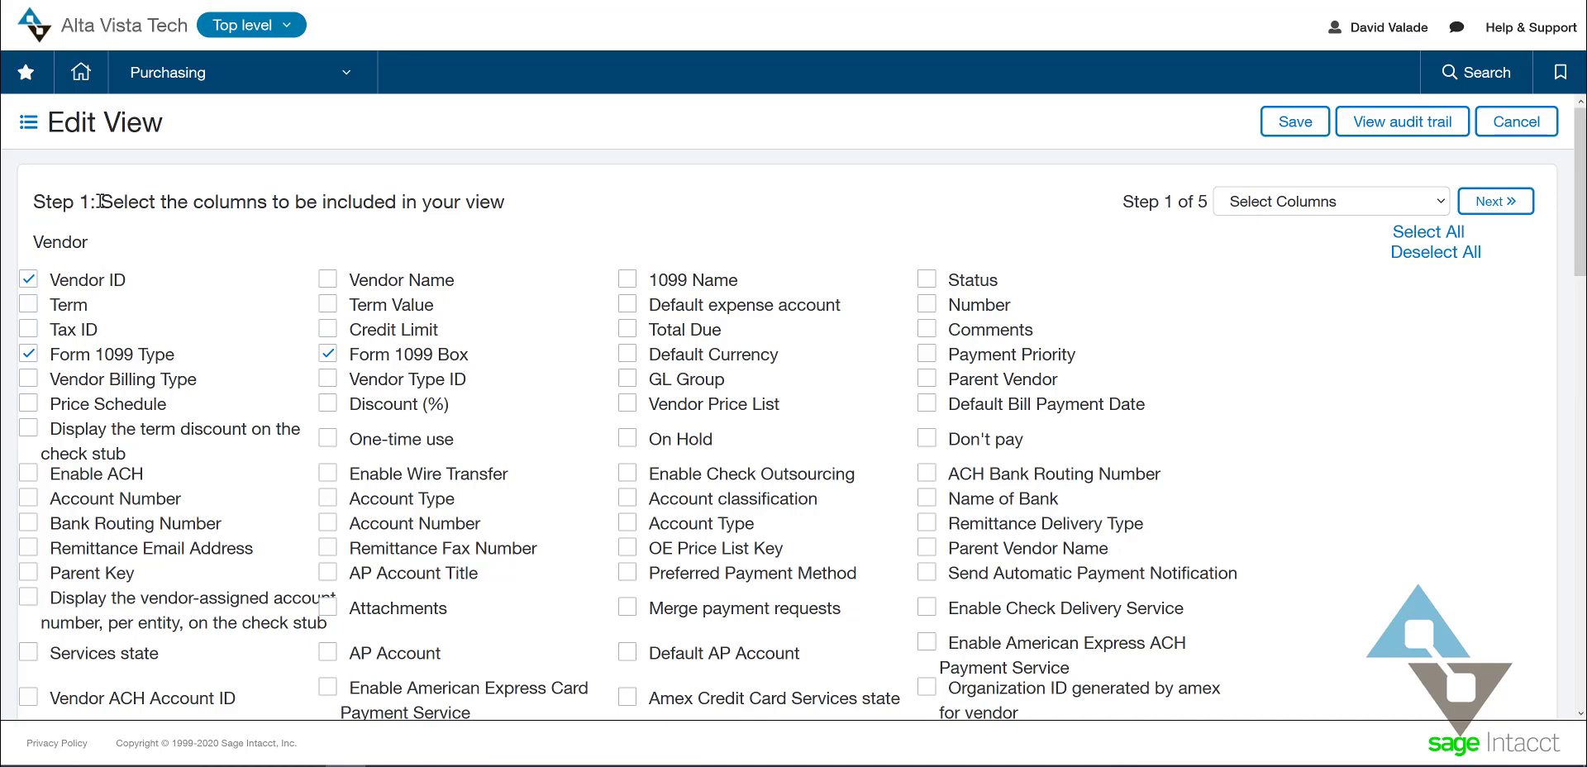
click(1495, 201)
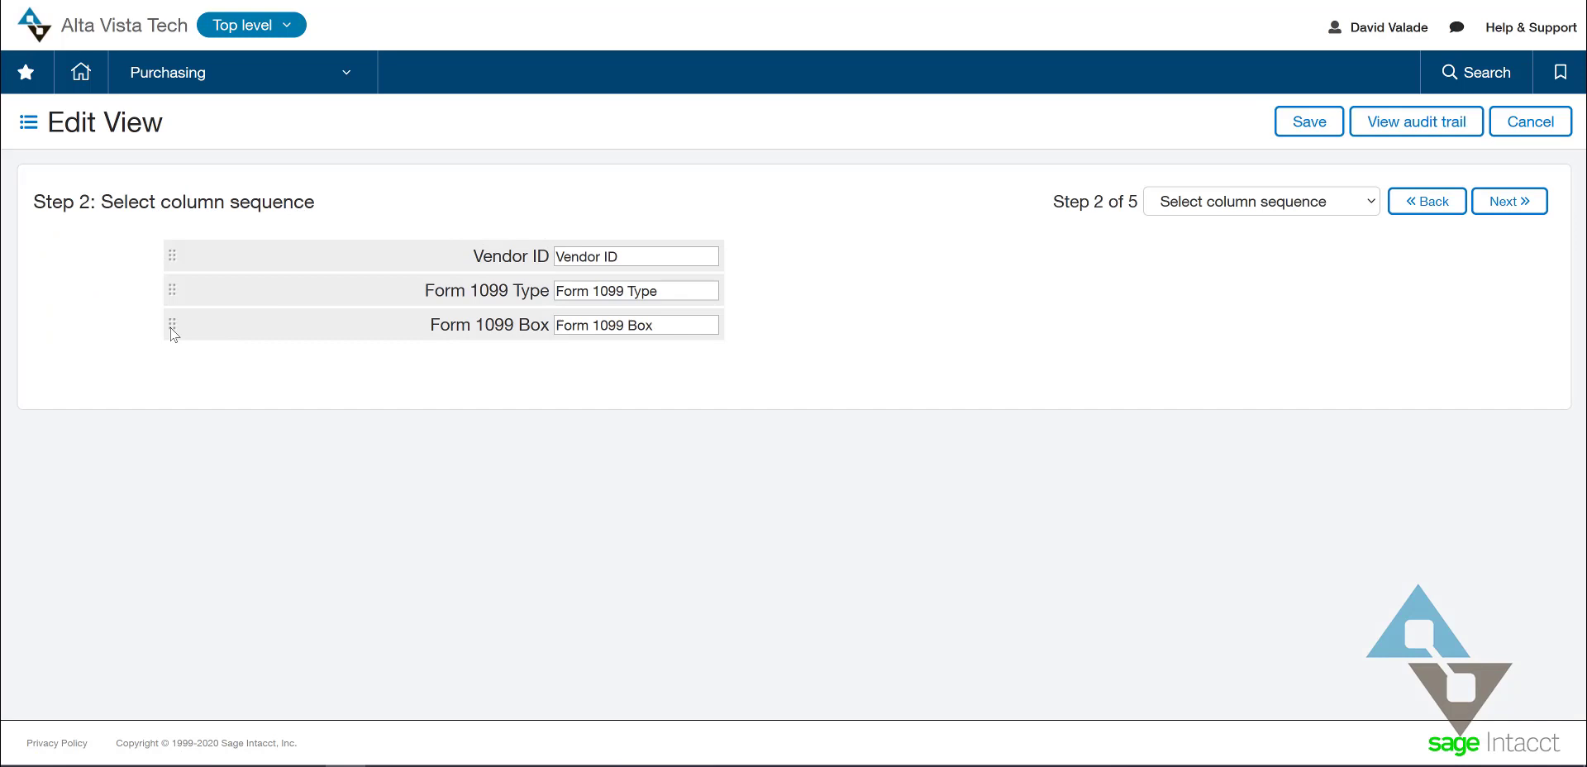
Step: Try moving the Form 1099 Box column up, then view filters without adding a third one
drag(173, 333, 176, 277)
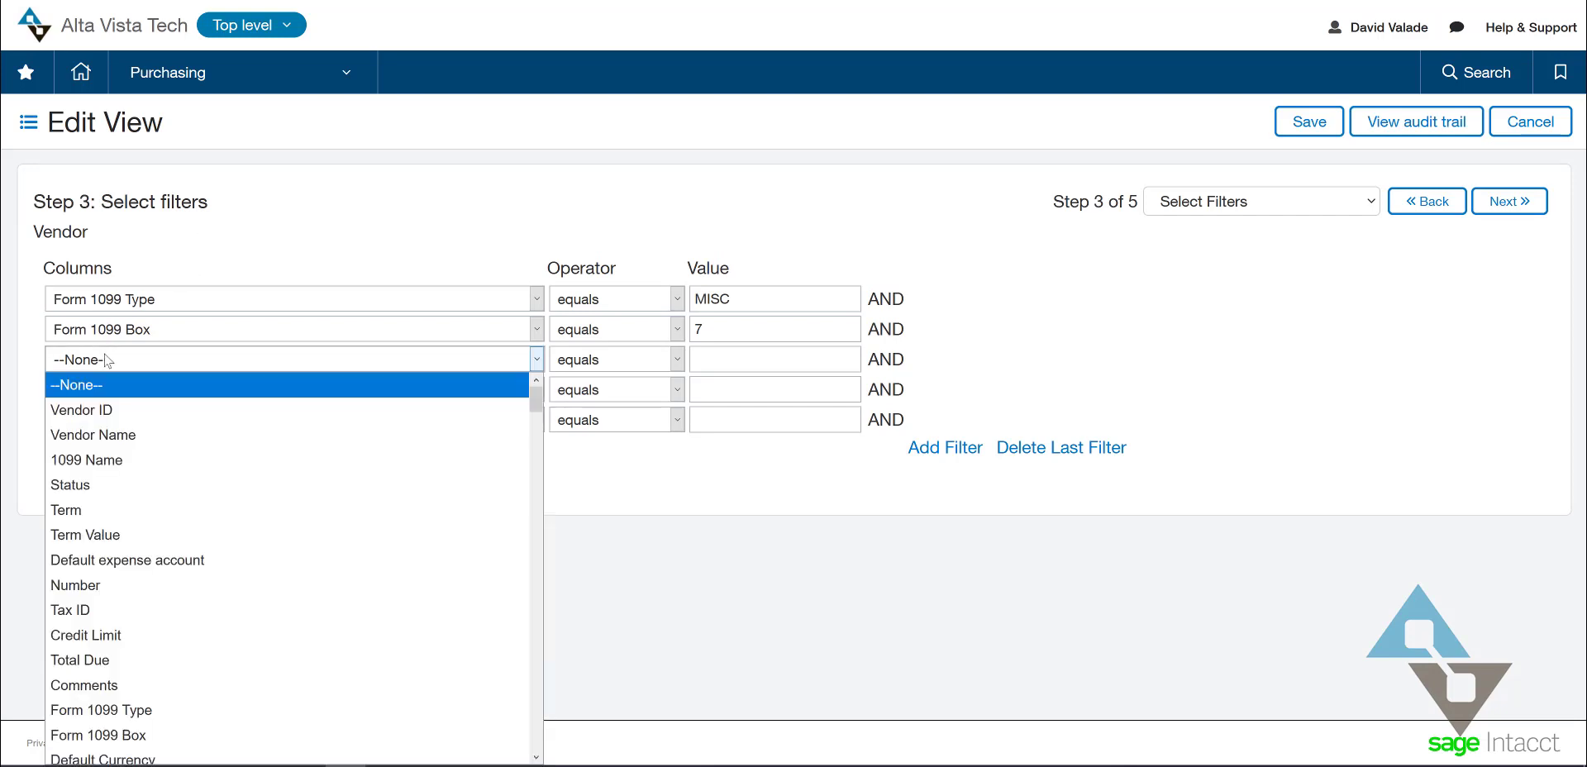
click(108, 359)
scroll(149, 653, down, 4)
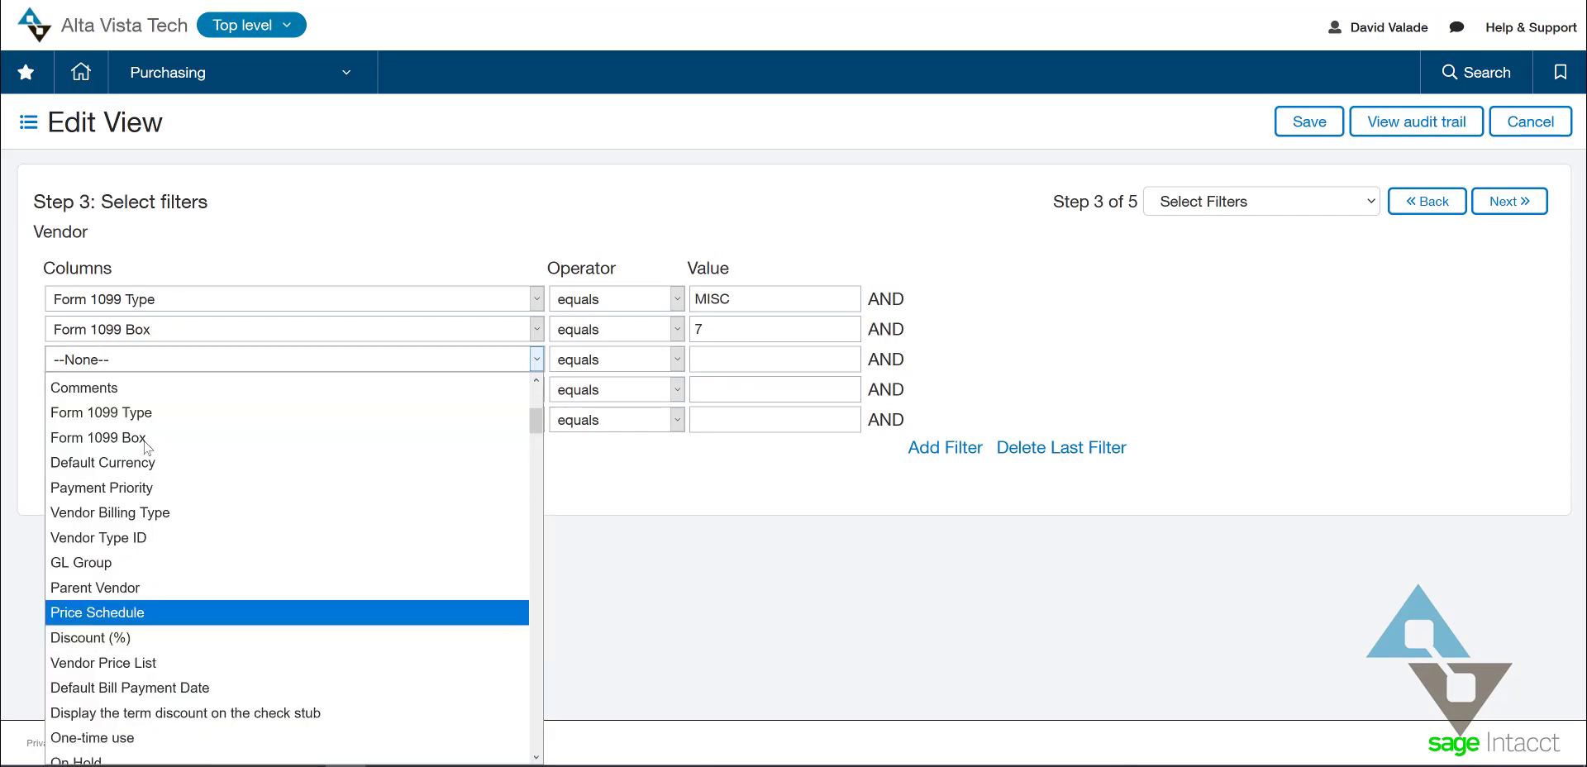
click(253, 235)
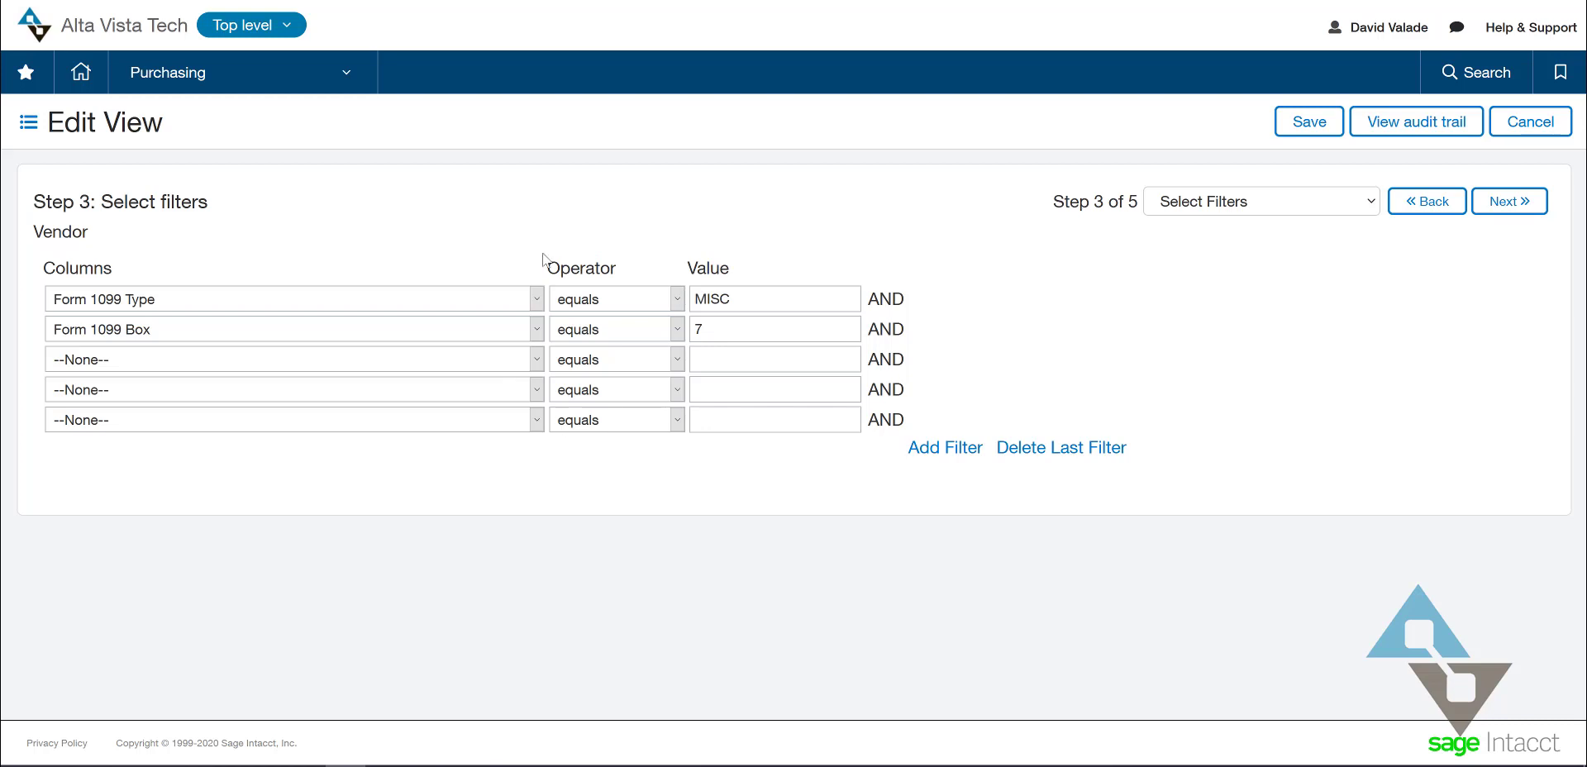
Step: Step past the Vendor ID ascending sort to the Step 5 view description page
click(1504, 201)
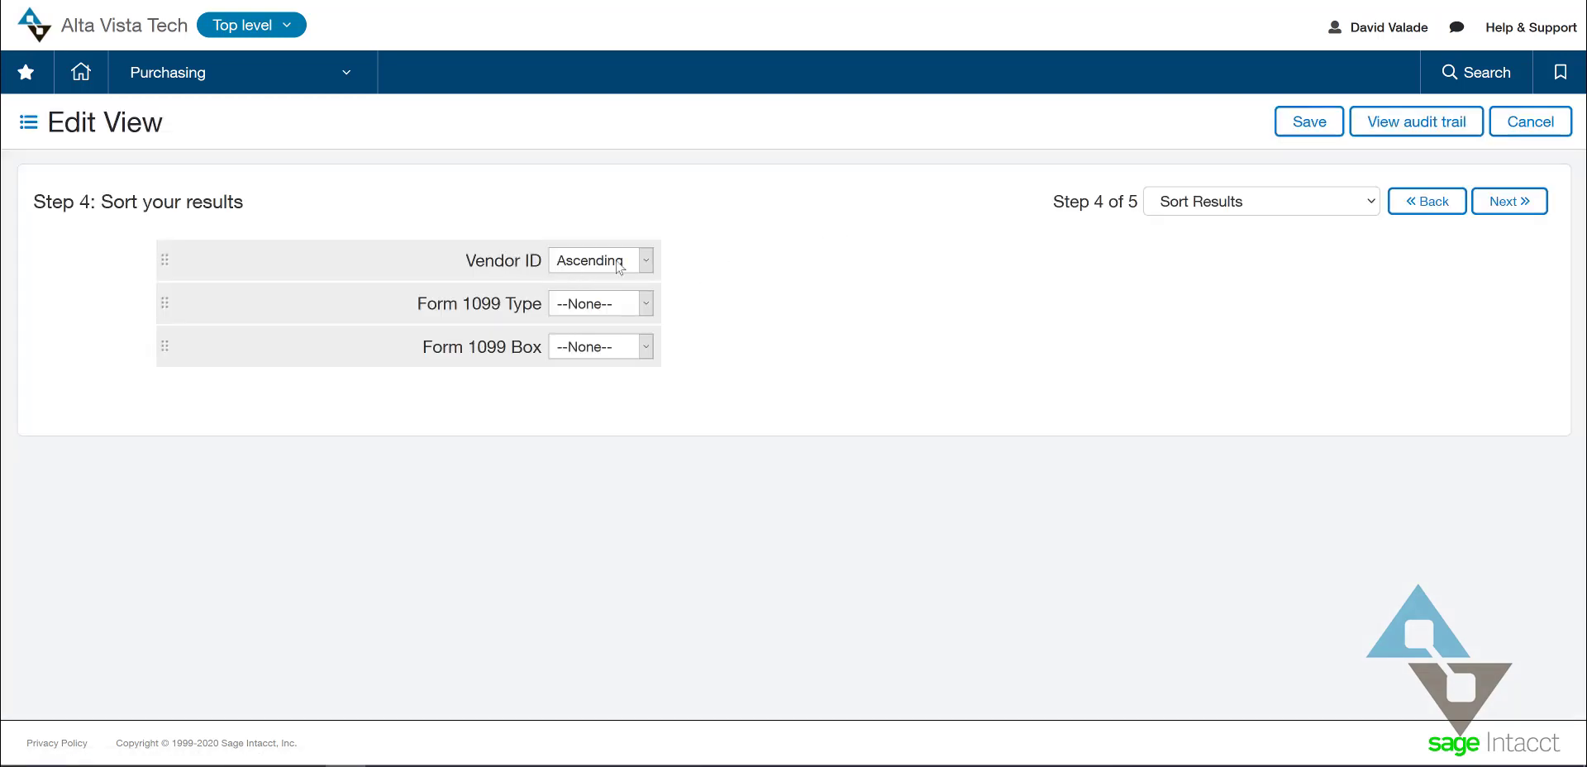
click(1496, 205)
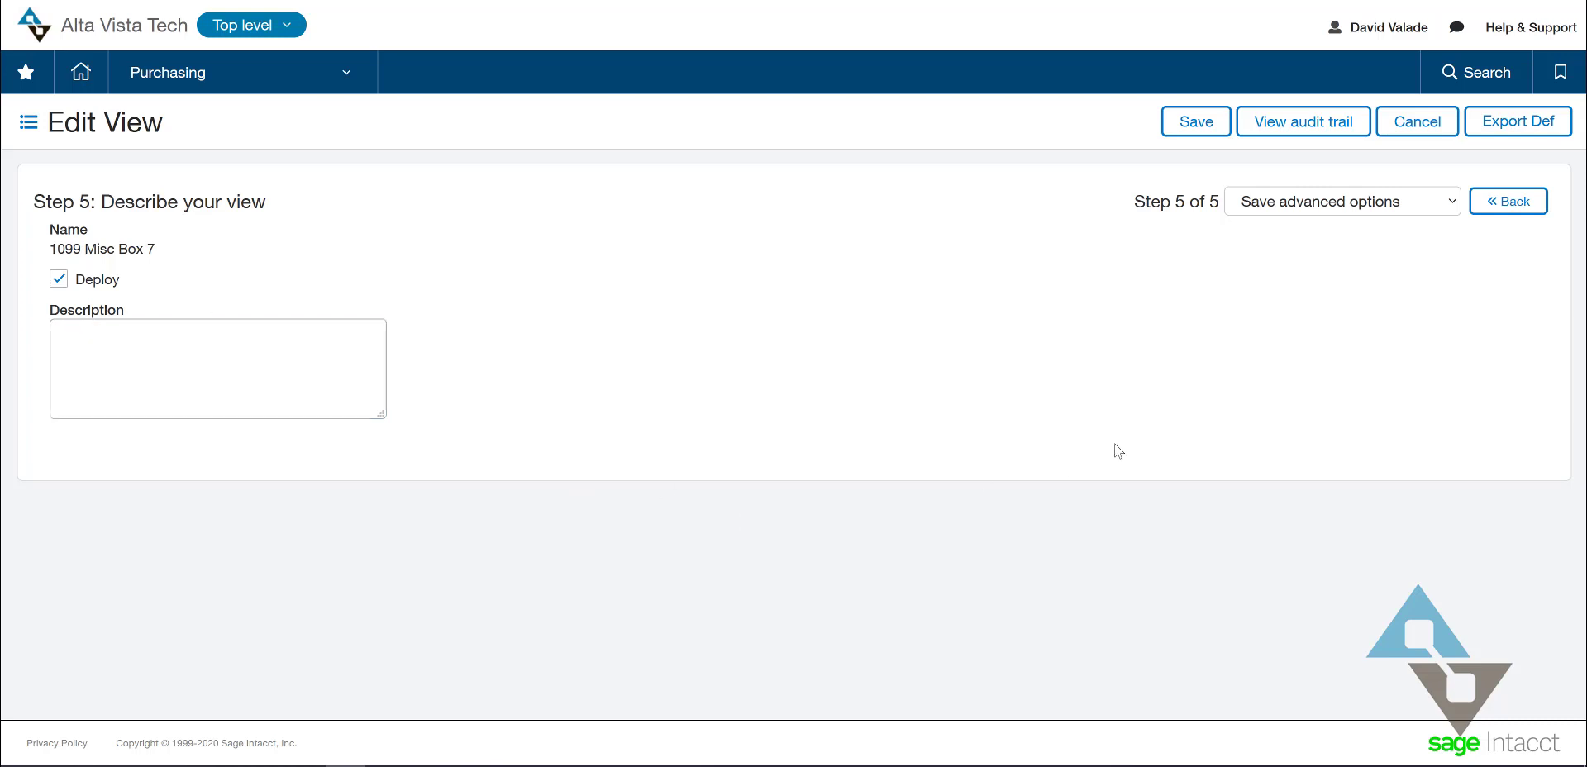
Step: Cancel the view editor, switch to All vendors, then back to 1099 Misc Box 7
click(1387, 132)
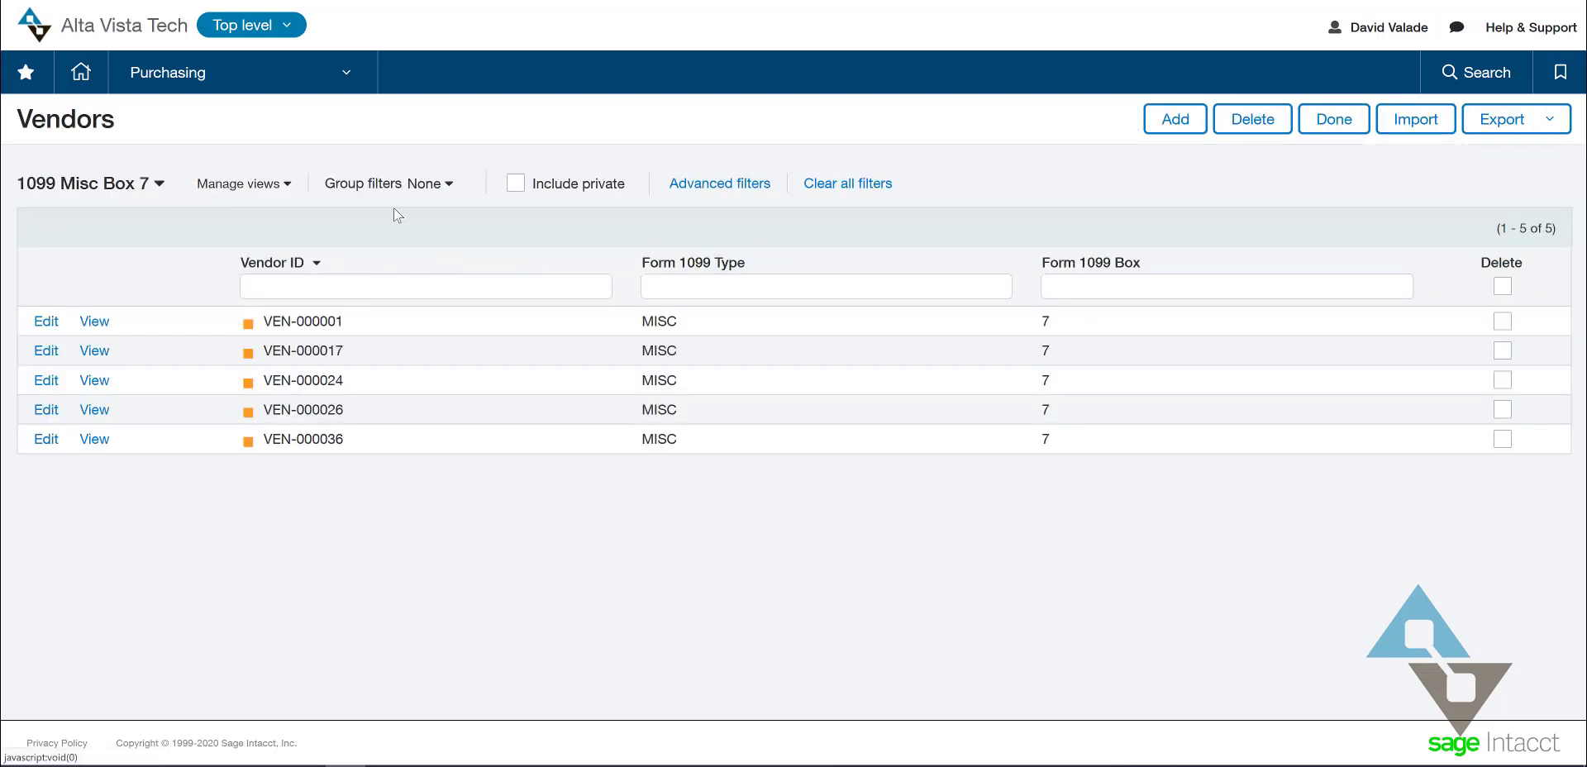
click(154, 183)
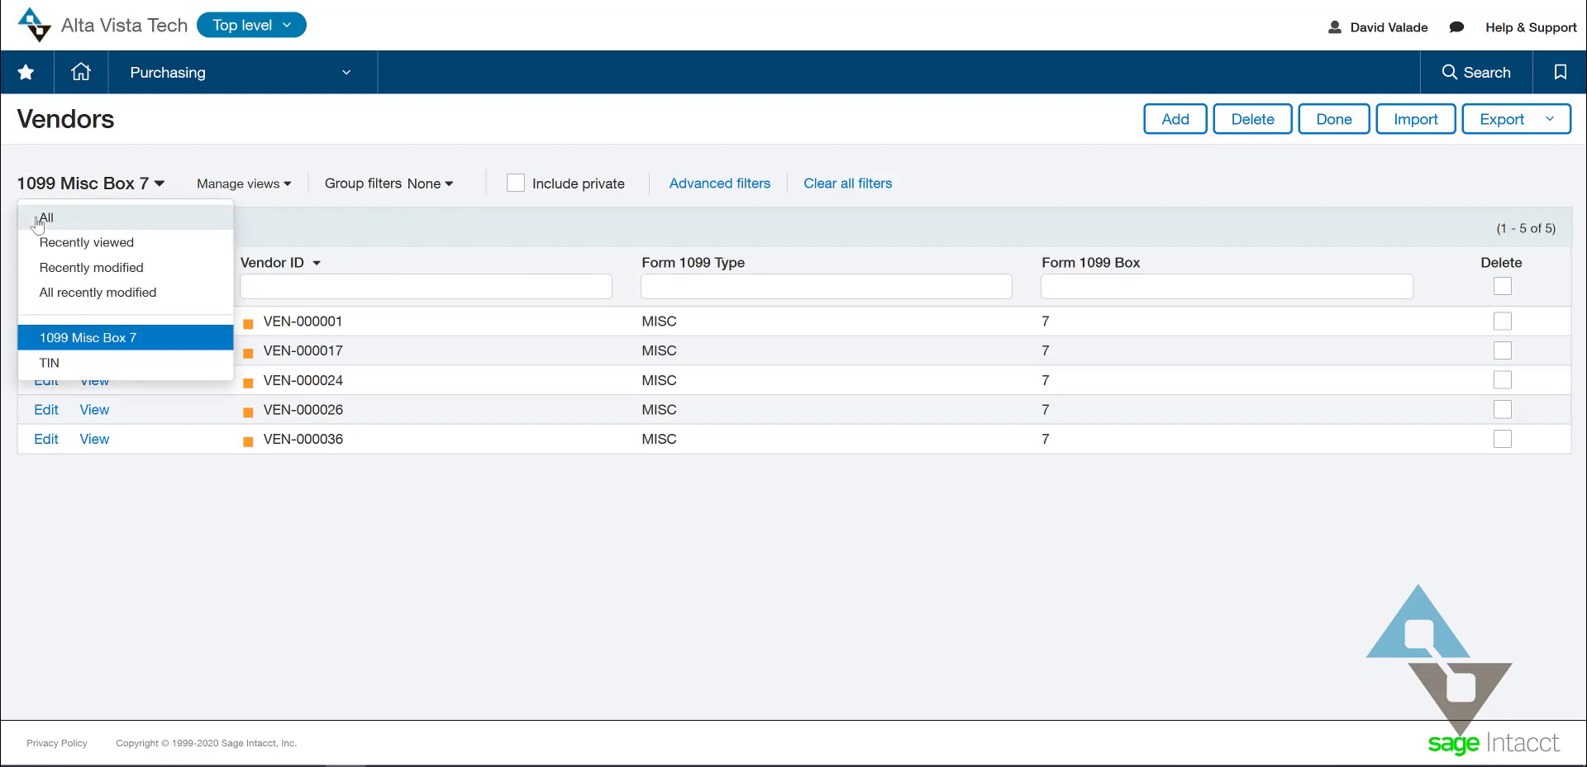
click(38, 219)
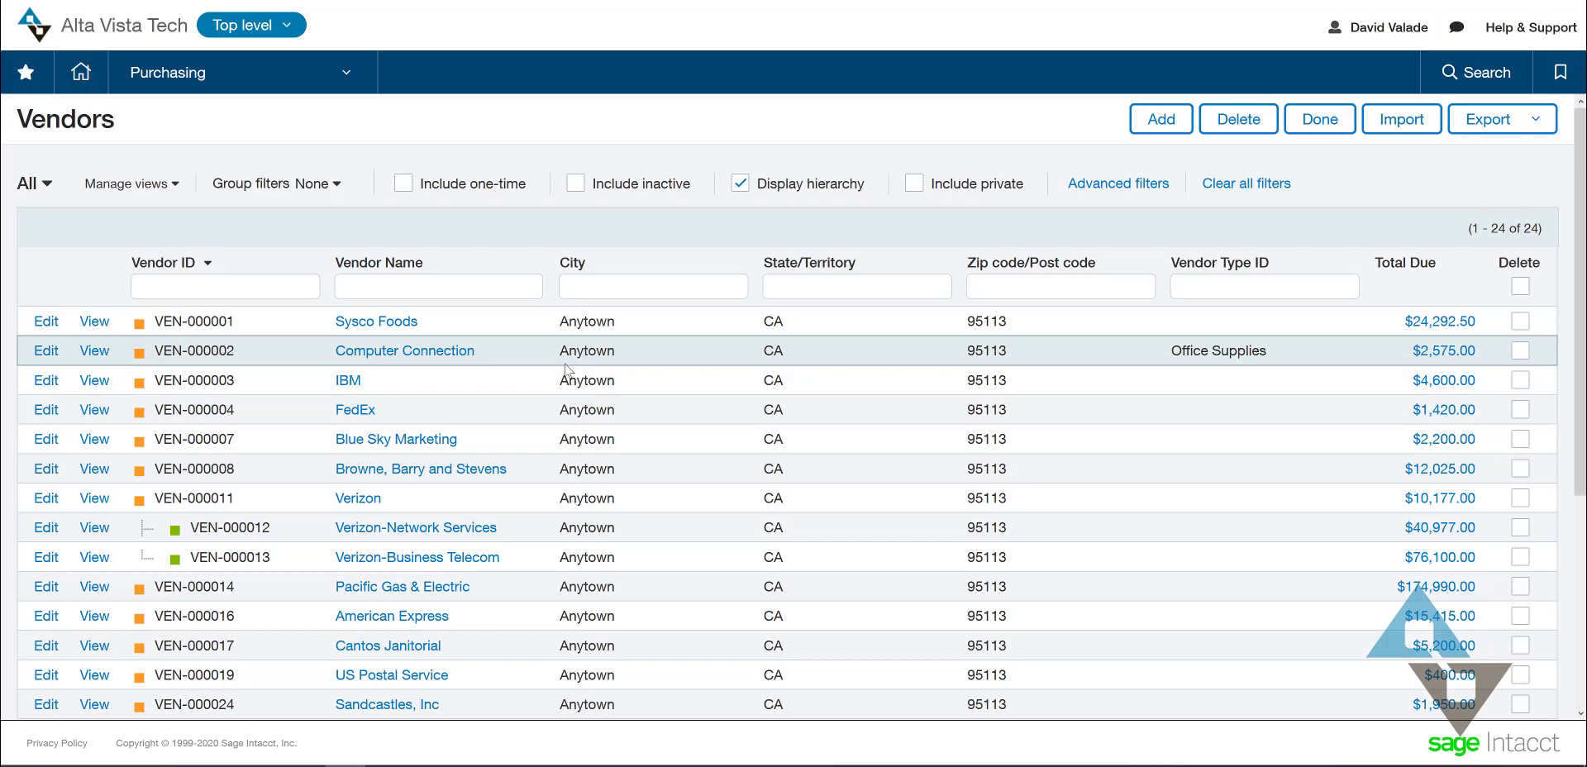
click(34, 183)
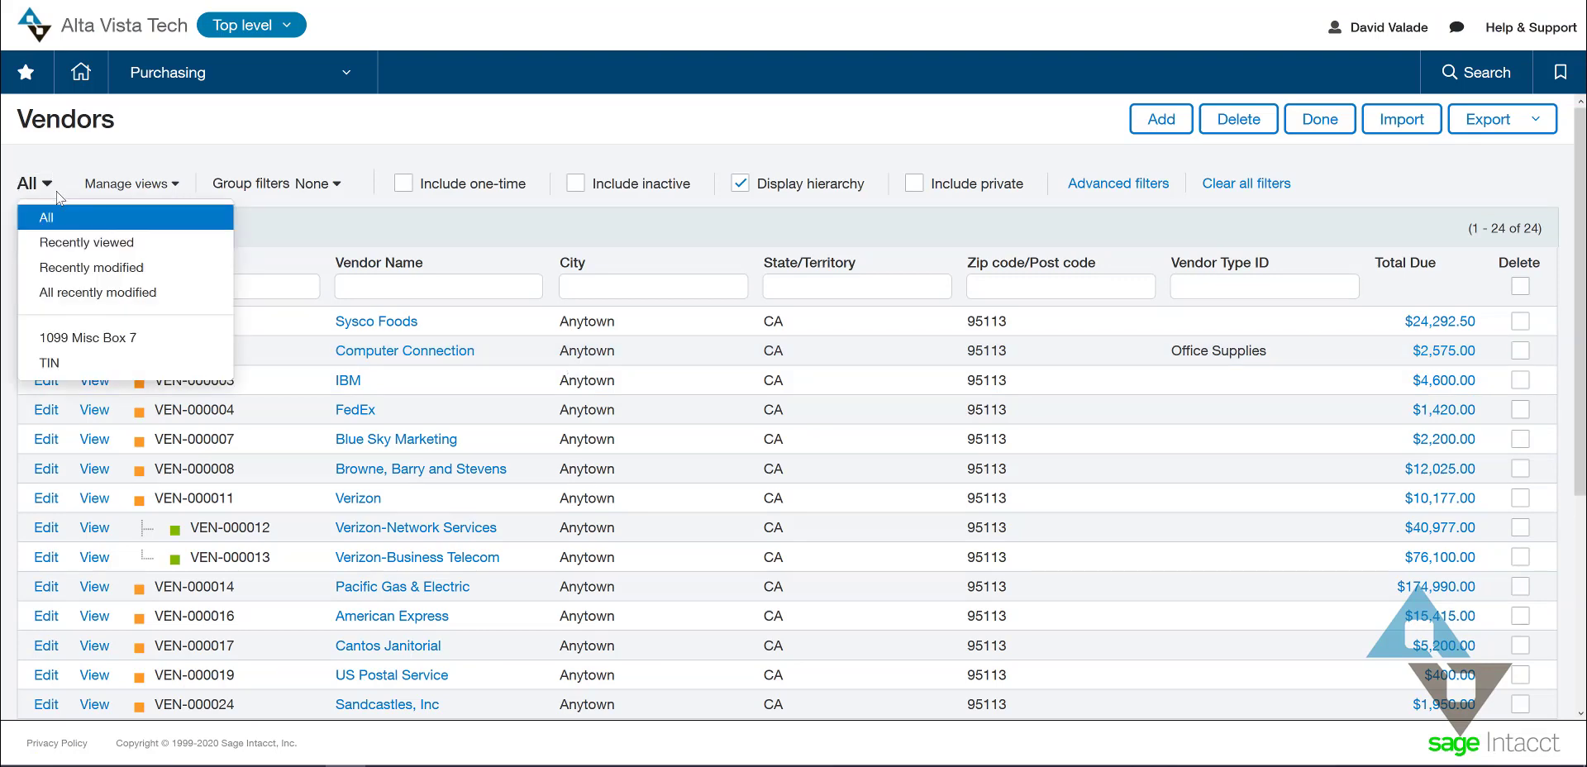
click(70, 340)
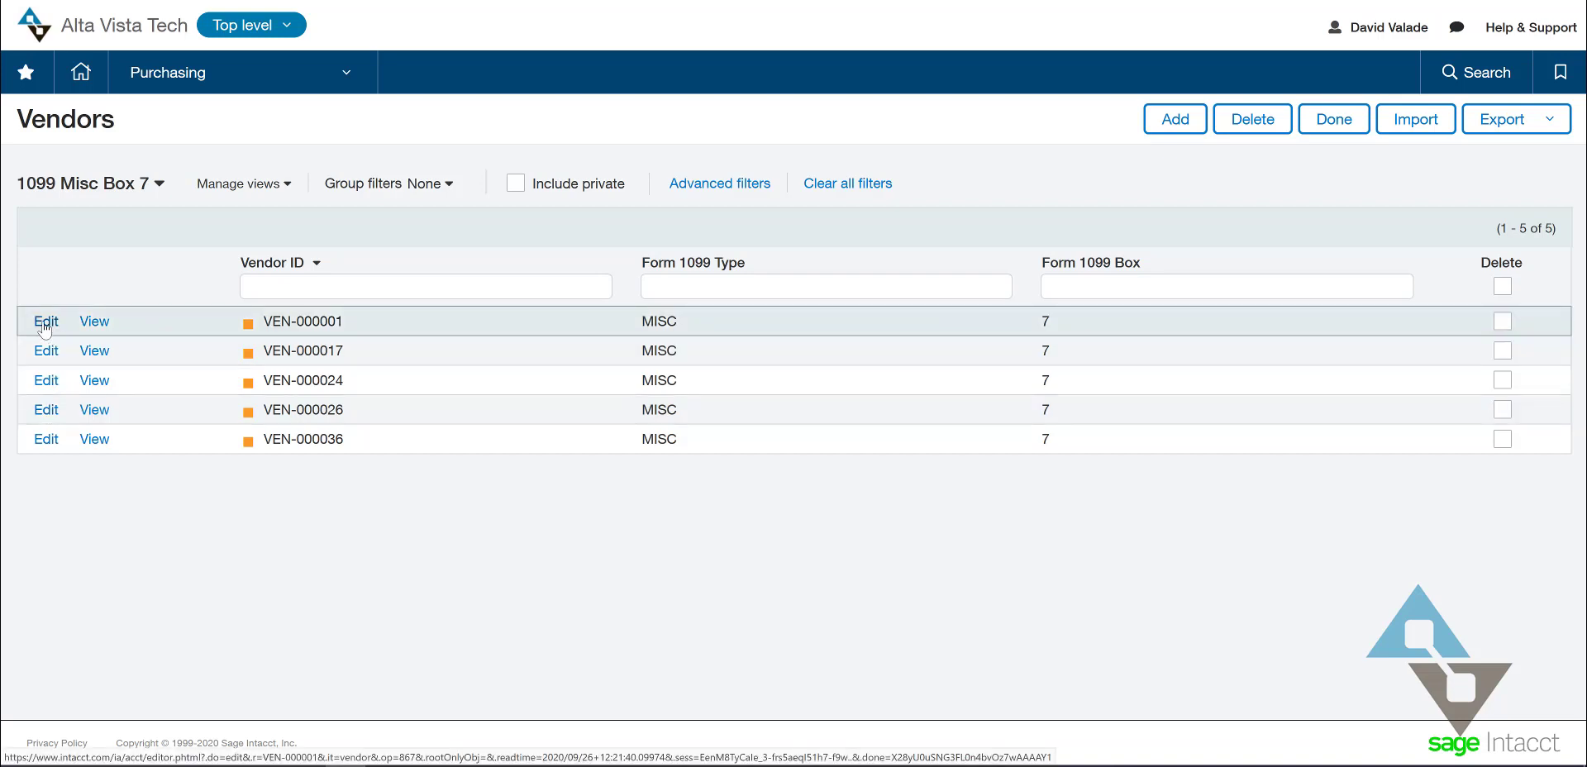
Step: Set the first vendor's Form 1099 to Nonemployee Compensation (Form NEC), default box 1
click(46, 324)
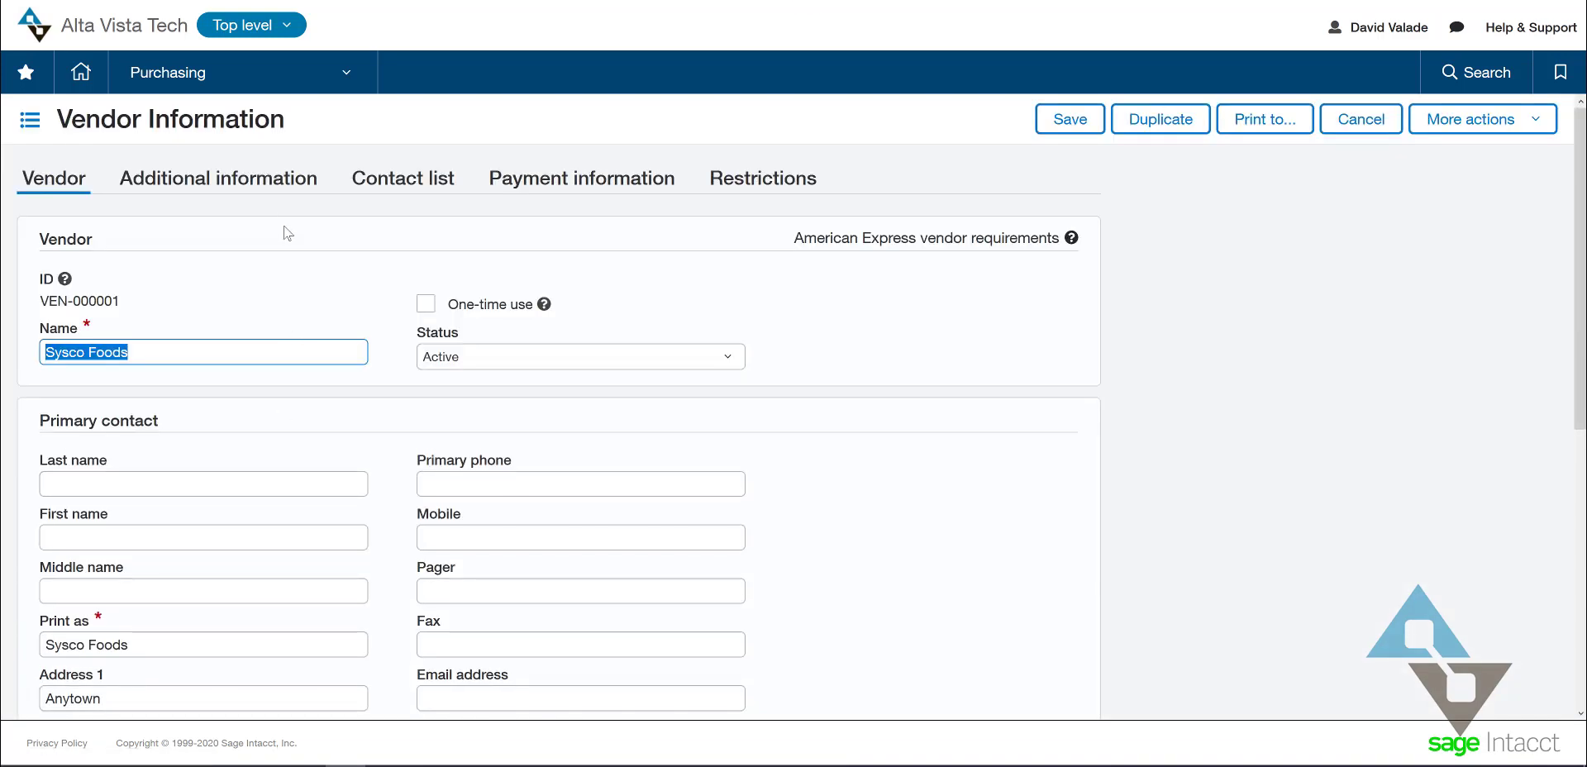
click(271, 182)
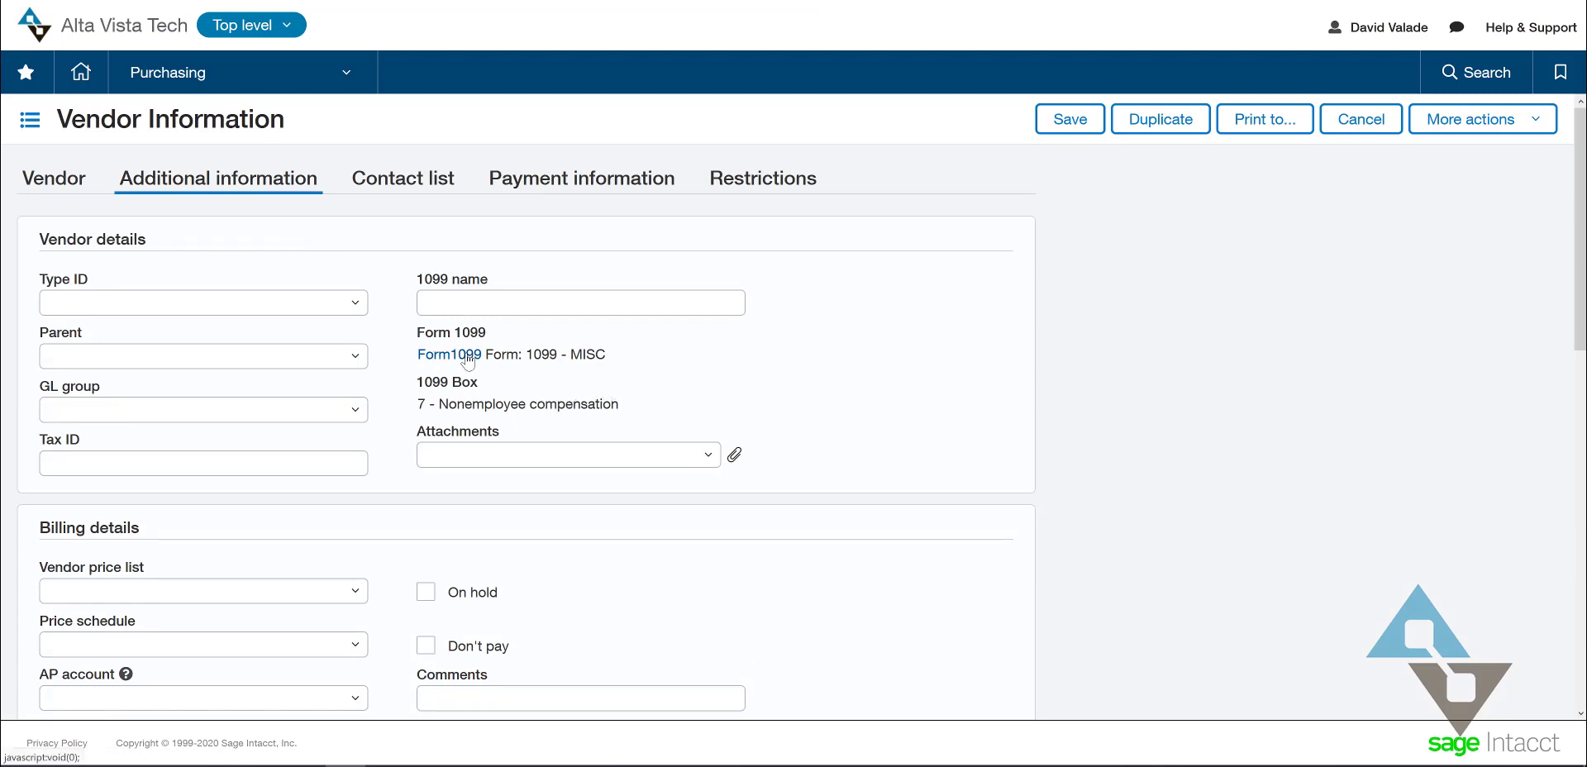
click(467, 357)
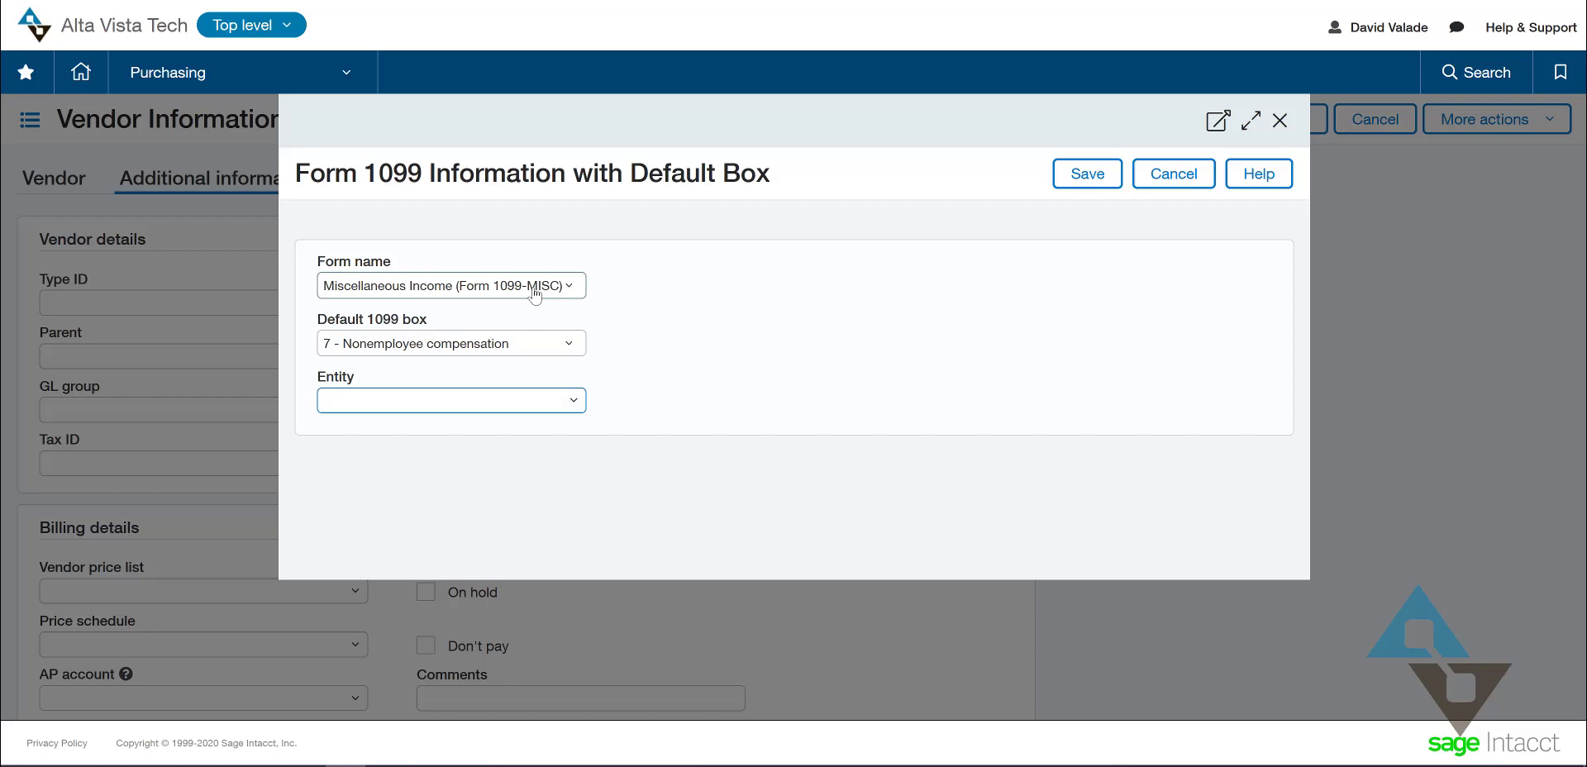
click(529, 287)
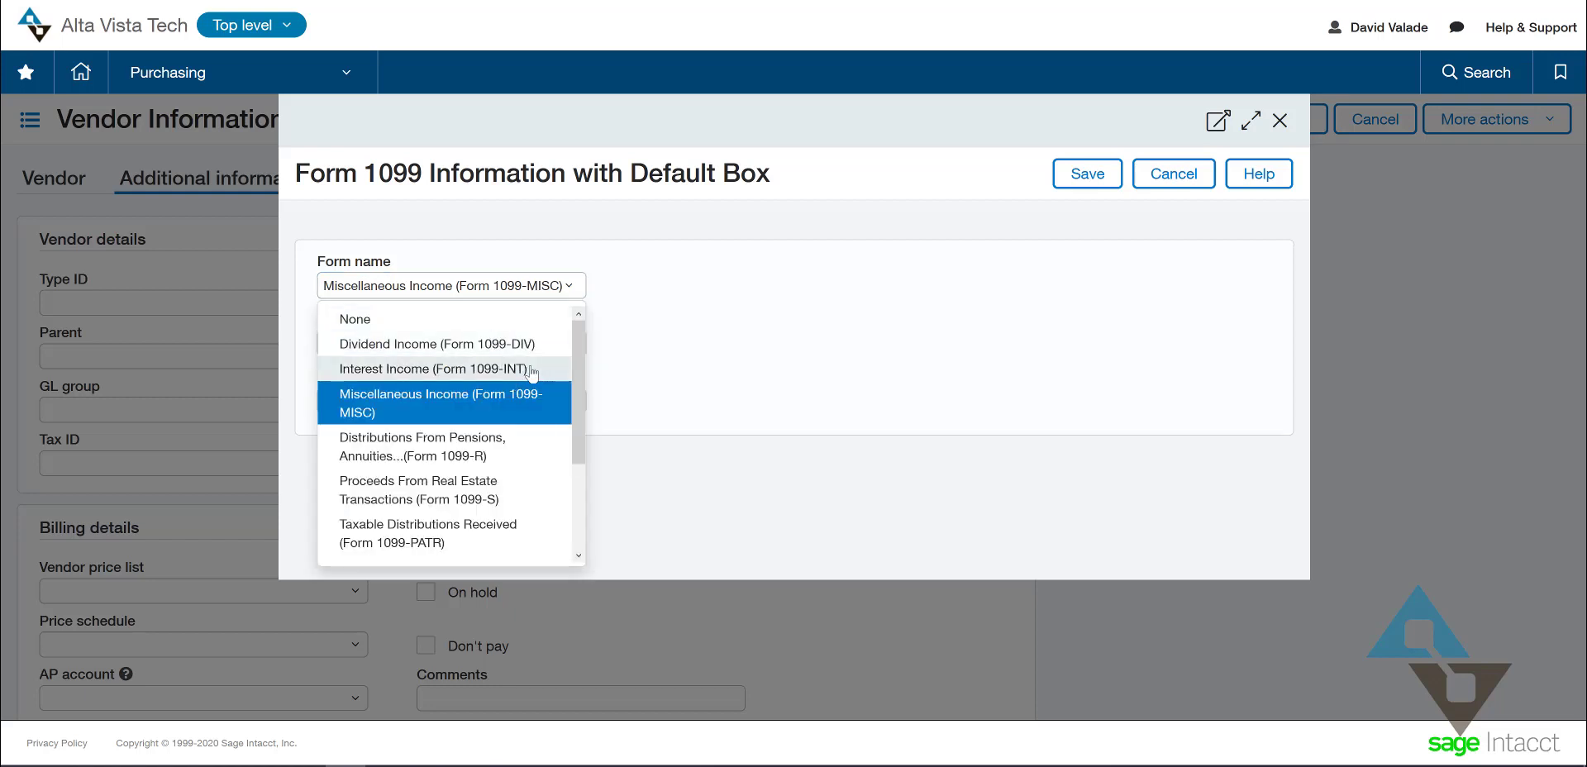
scroll(529, 384, down, 3)
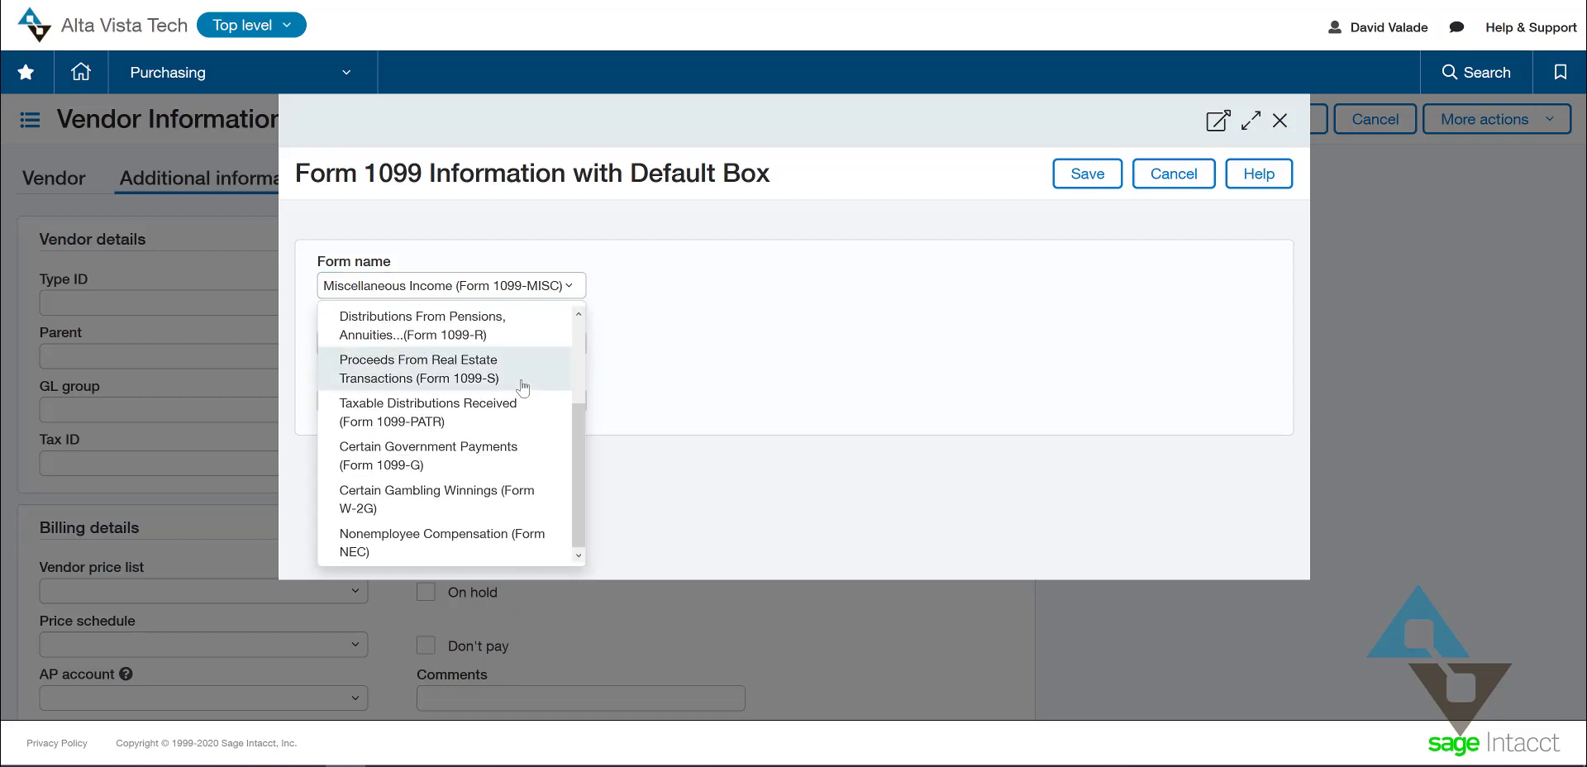
click(362, 542)
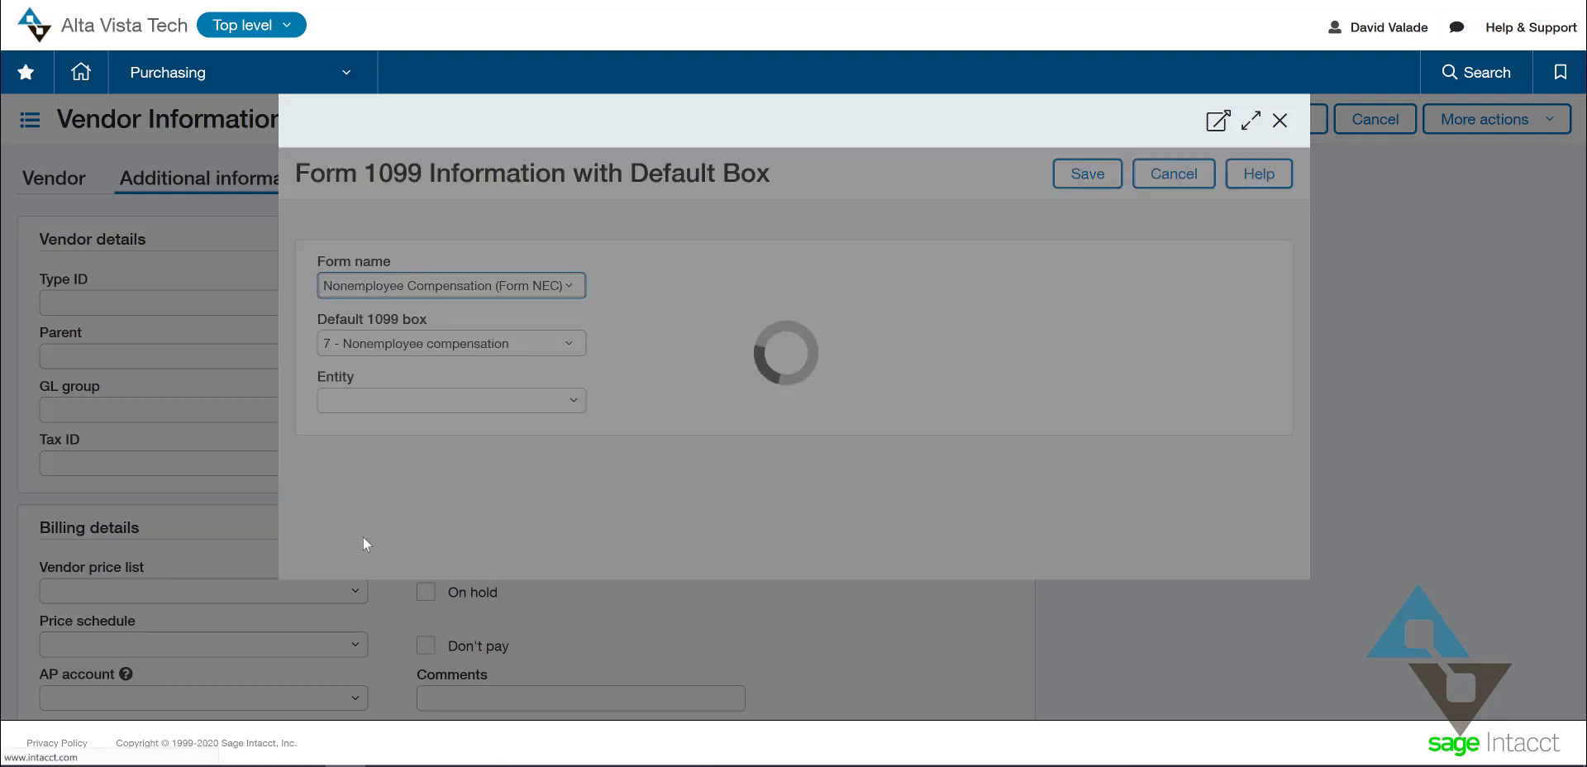
click(369, 354)
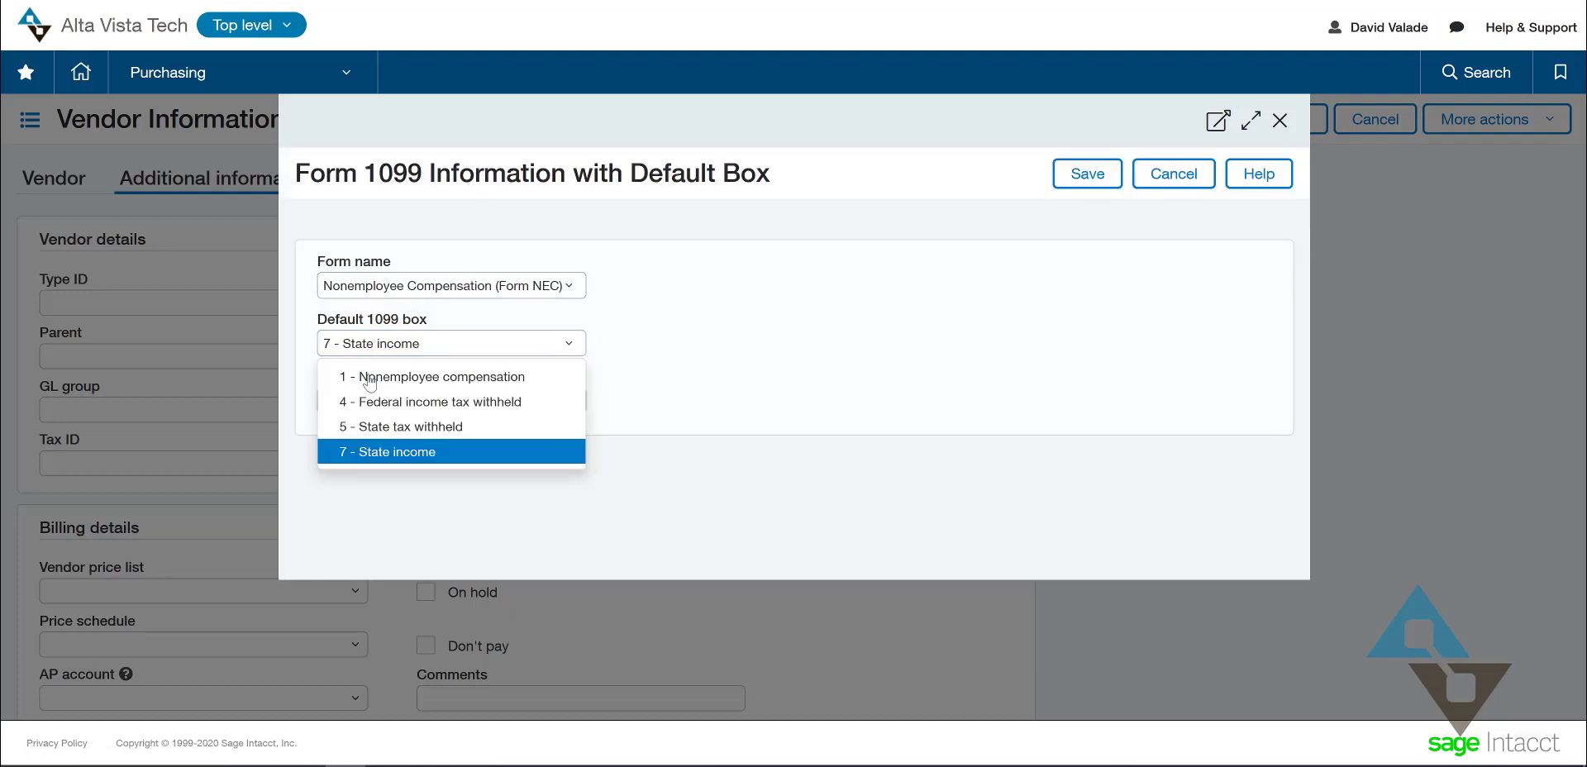
click(370, 373)
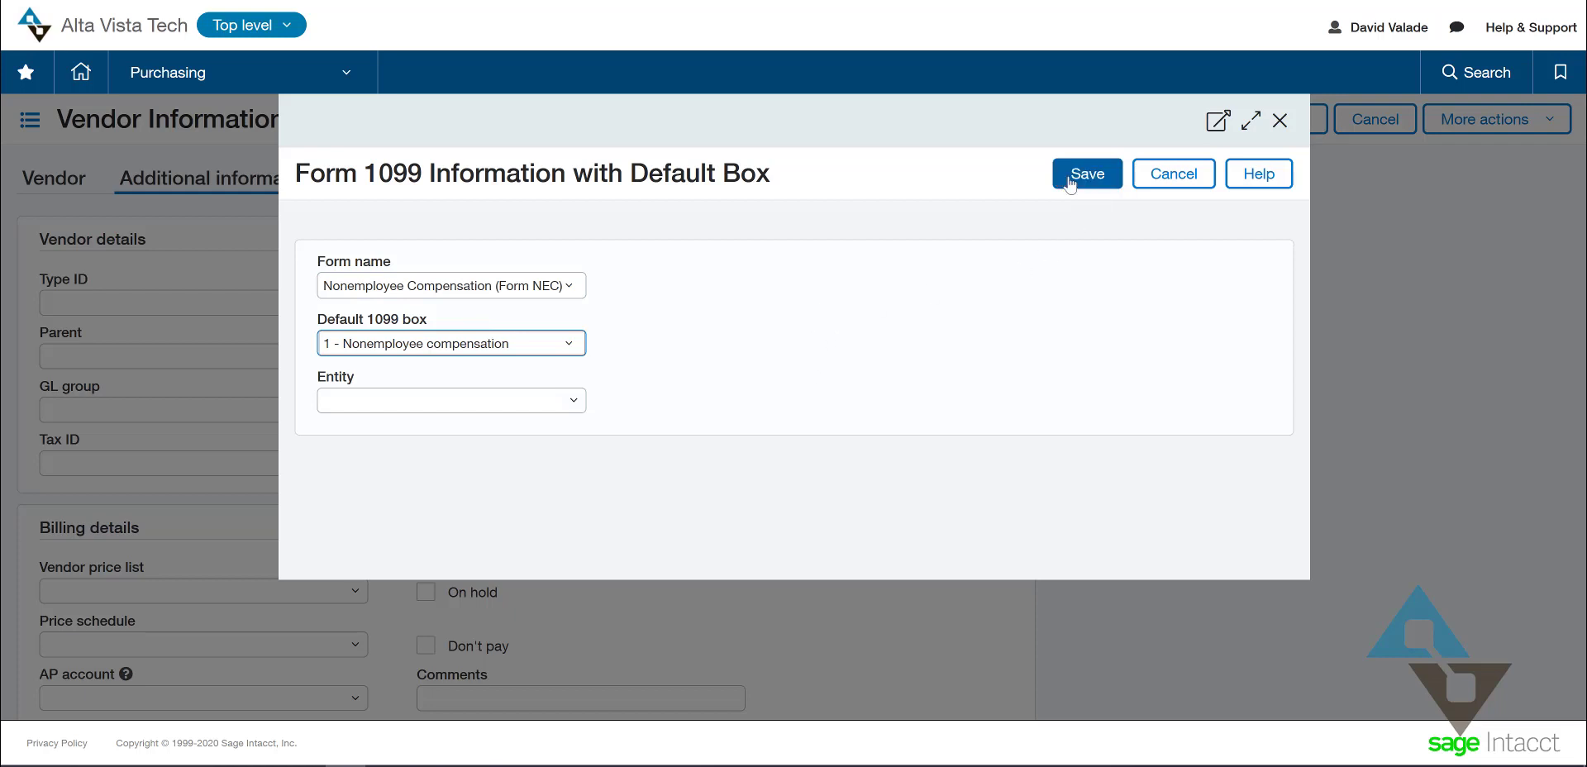
click(1069, 177)
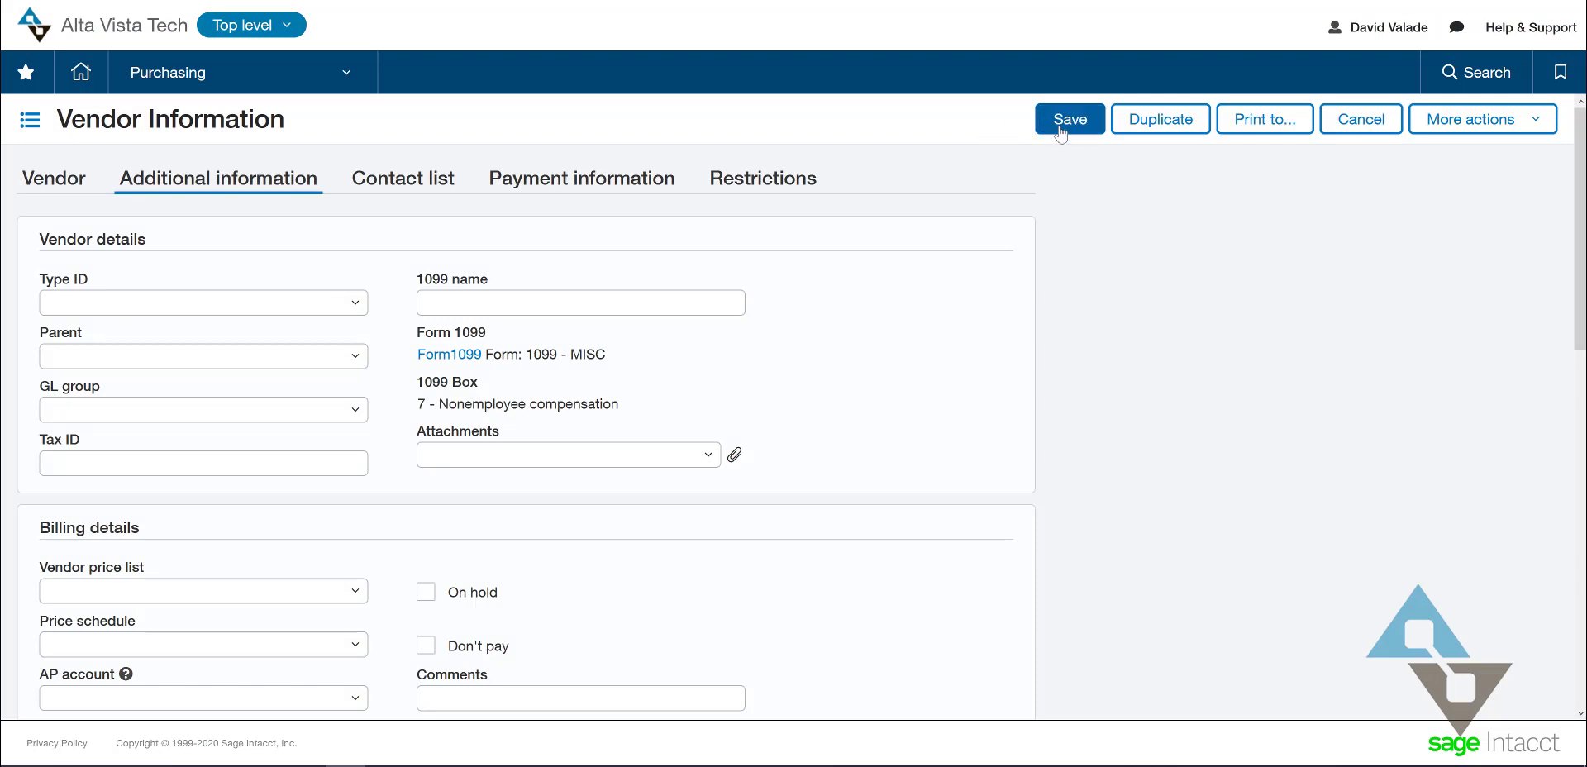
Step: Save the vendor record with its updated 1099 settings
click(1066, 123)
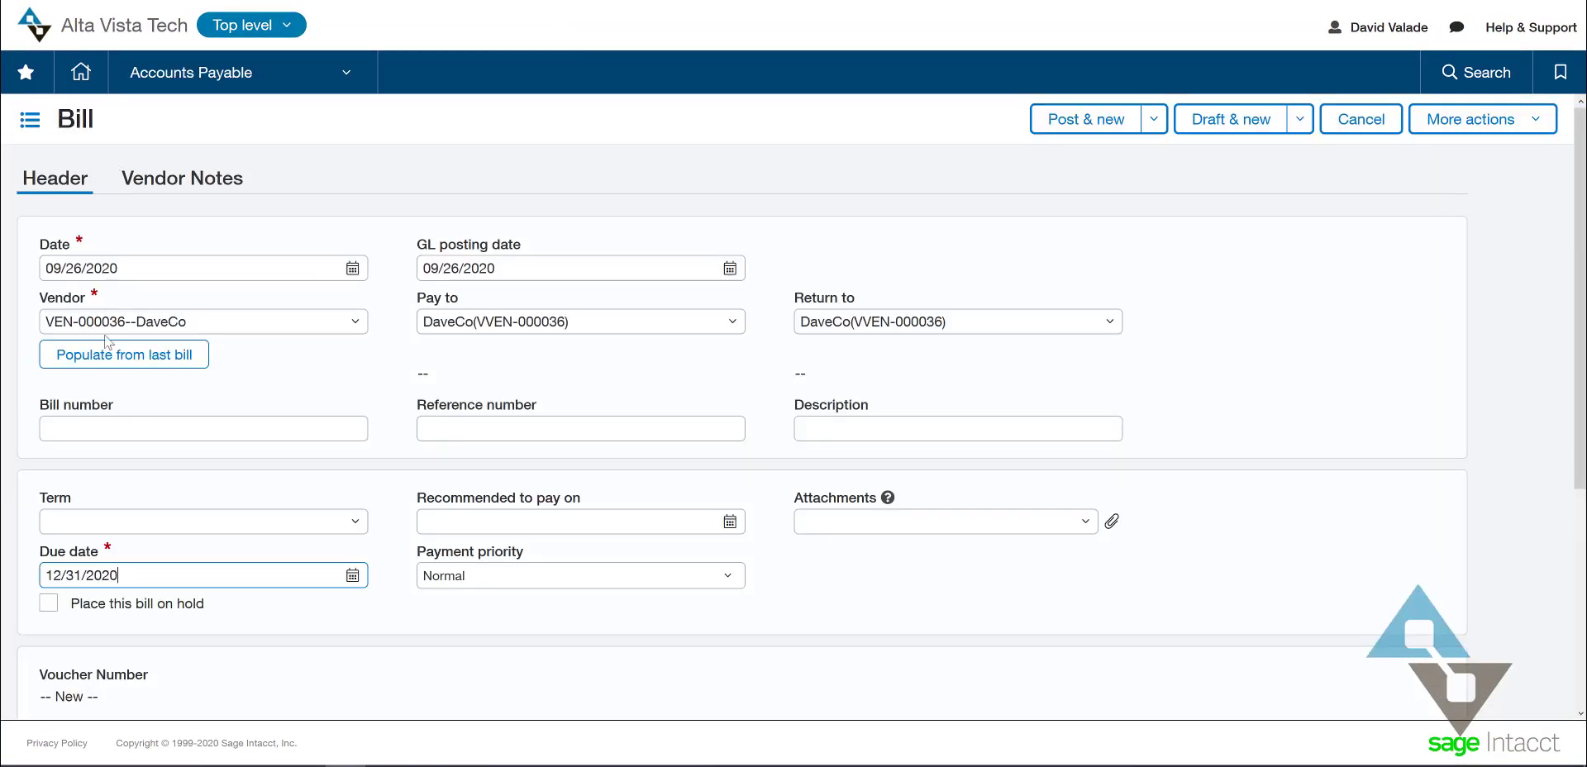
Step: Add a bill line for account 6120, department 200 Finance, amount 515, keeping row 1 marked 1099
scroll(414, 554, down, 3)
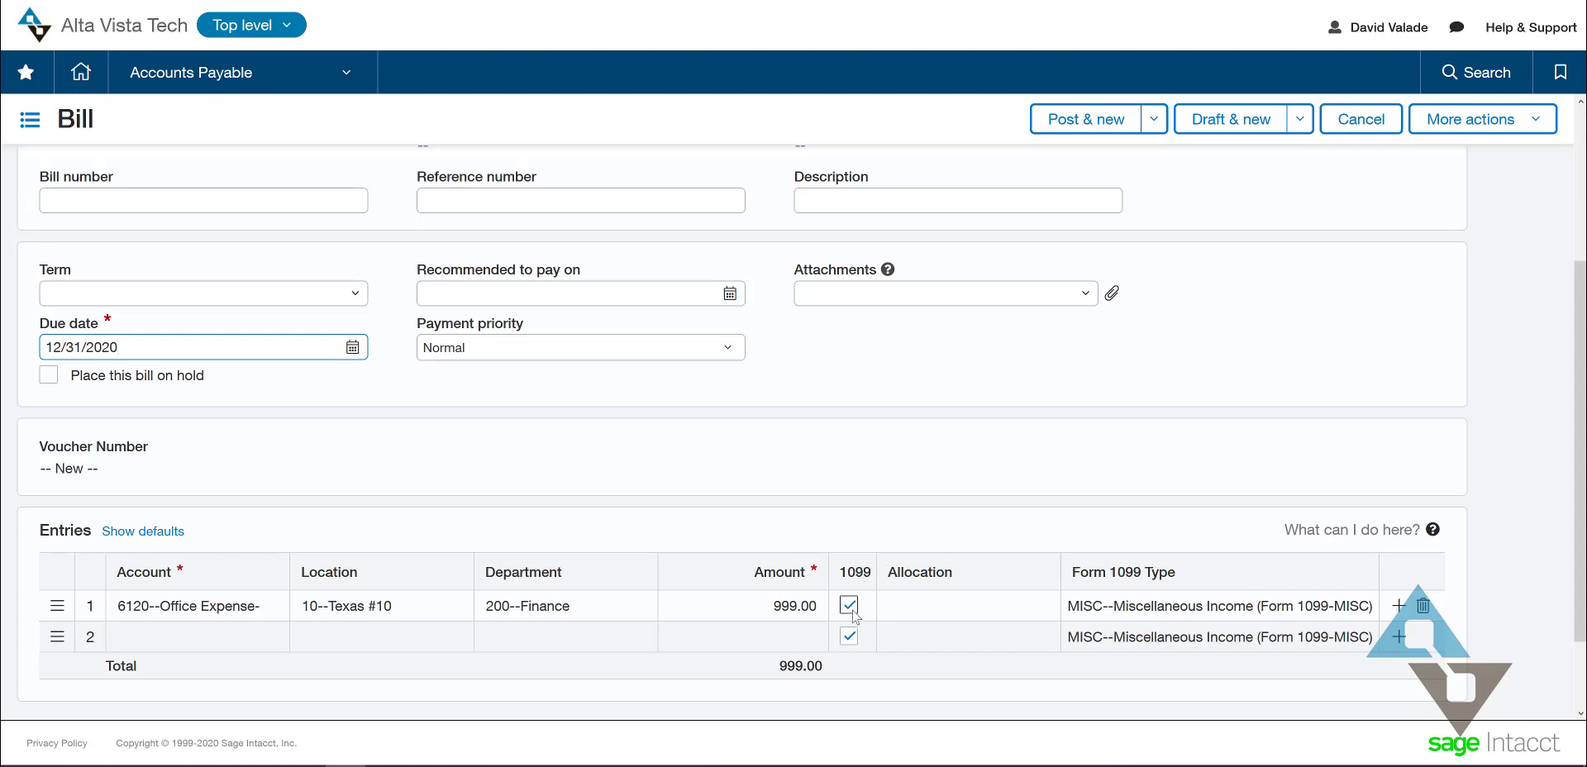
click(852, 612)
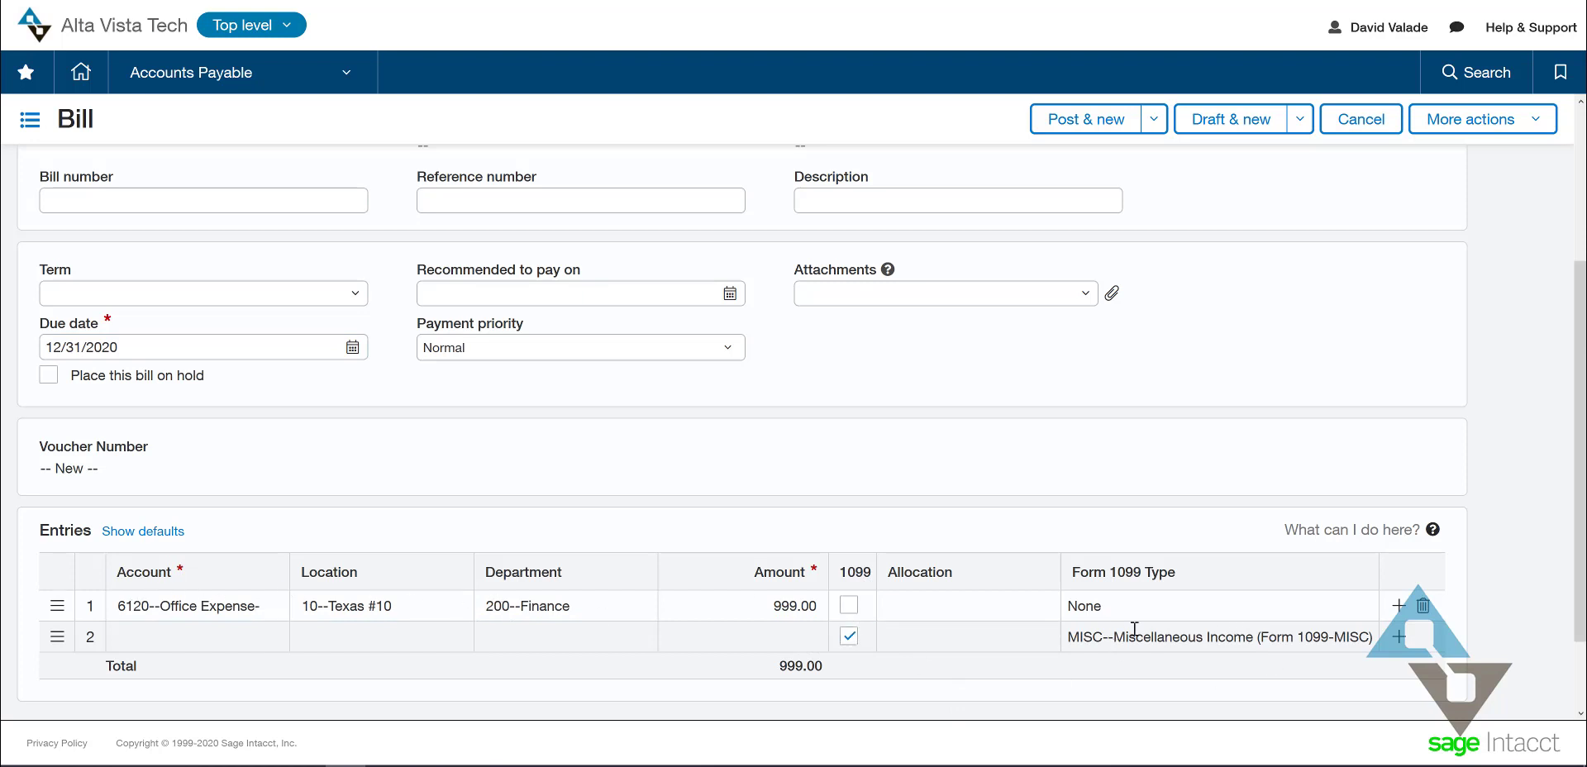
click(179, 638)
text(6120--Office Expense-)
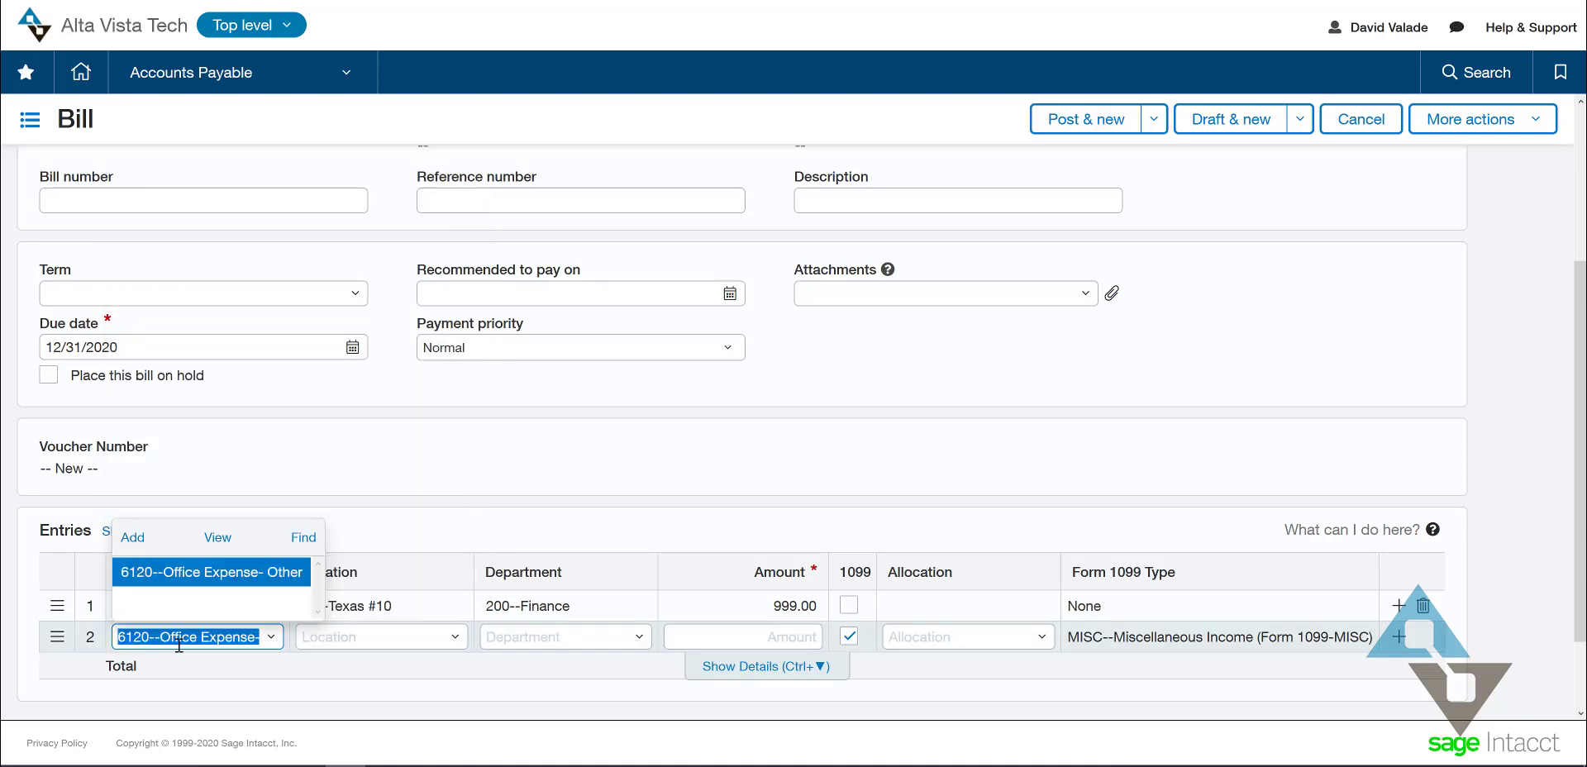
key(Tab)
key(Tab)
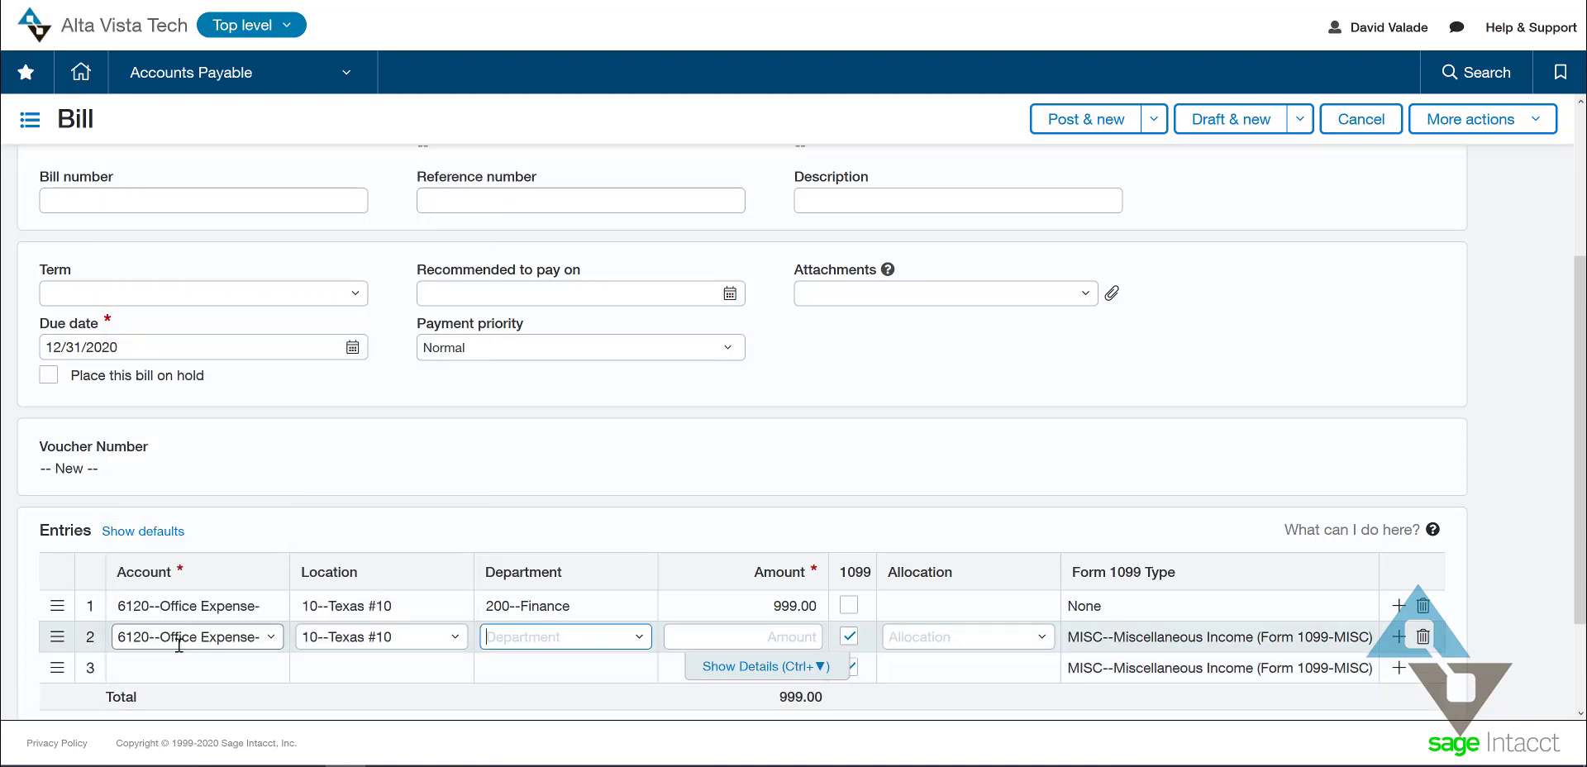
text(200)
key(Tab)
text(515)
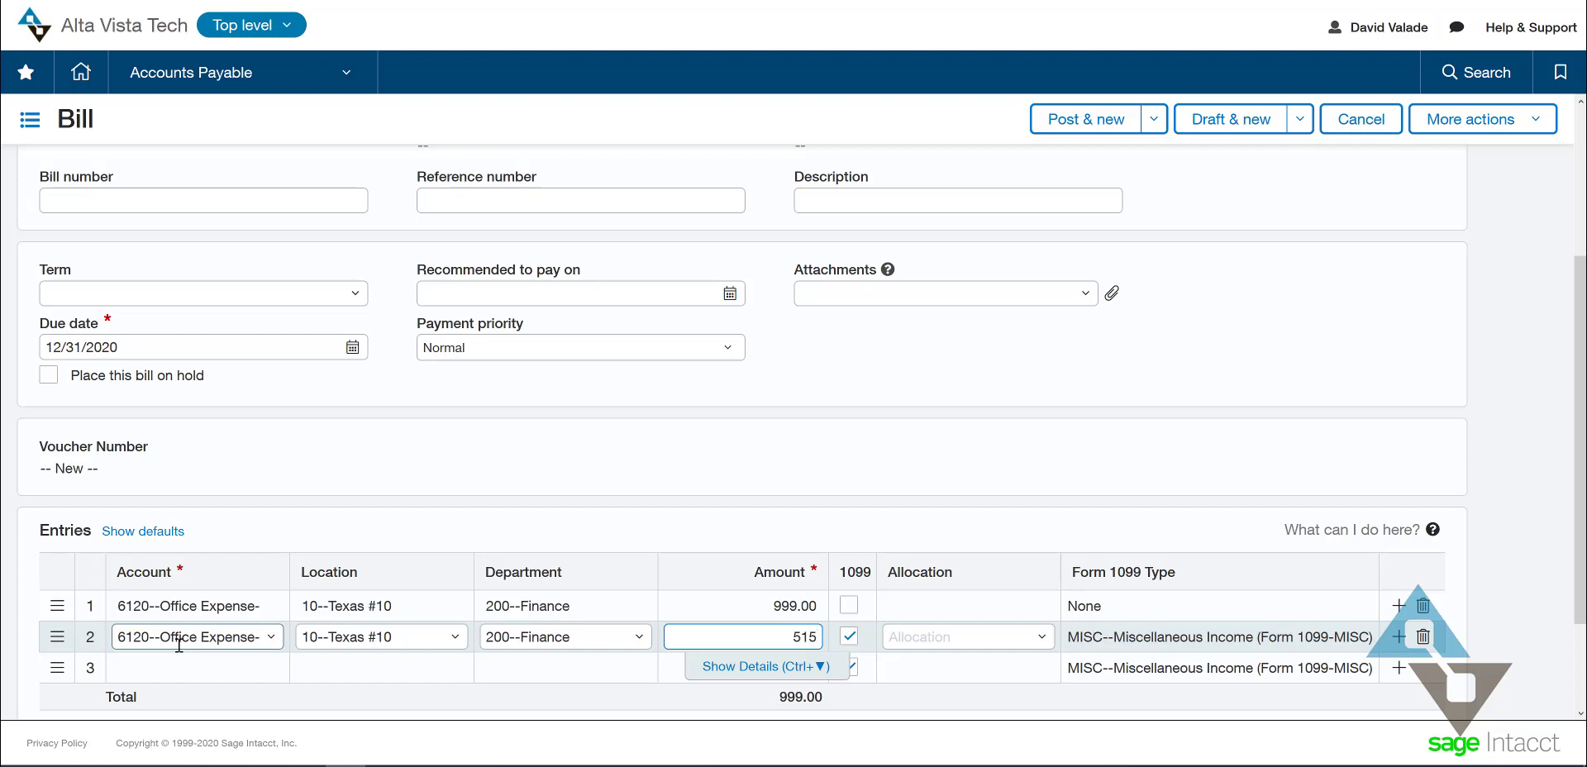
key(Tab)
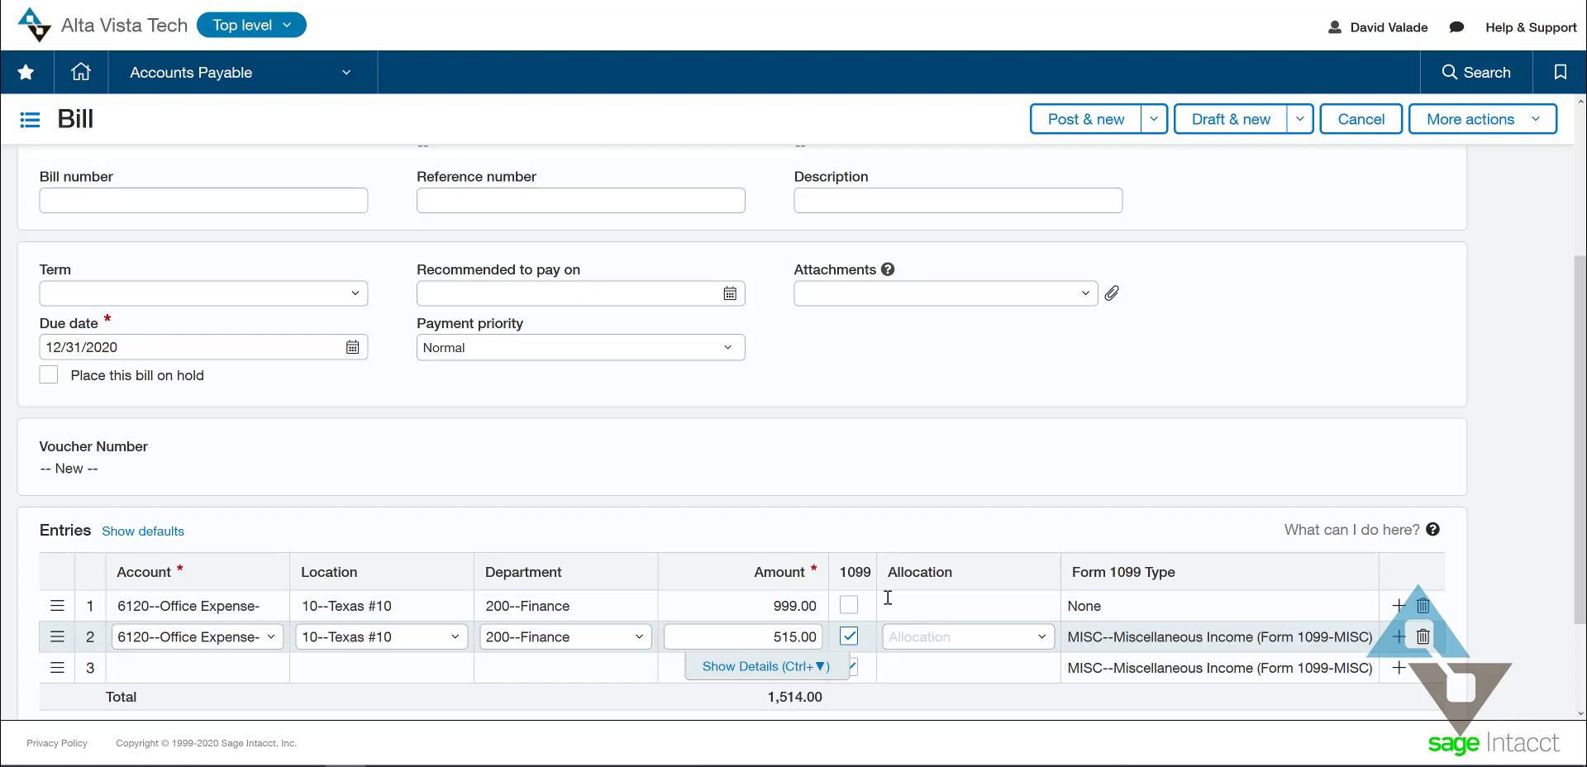
click(850, 606)
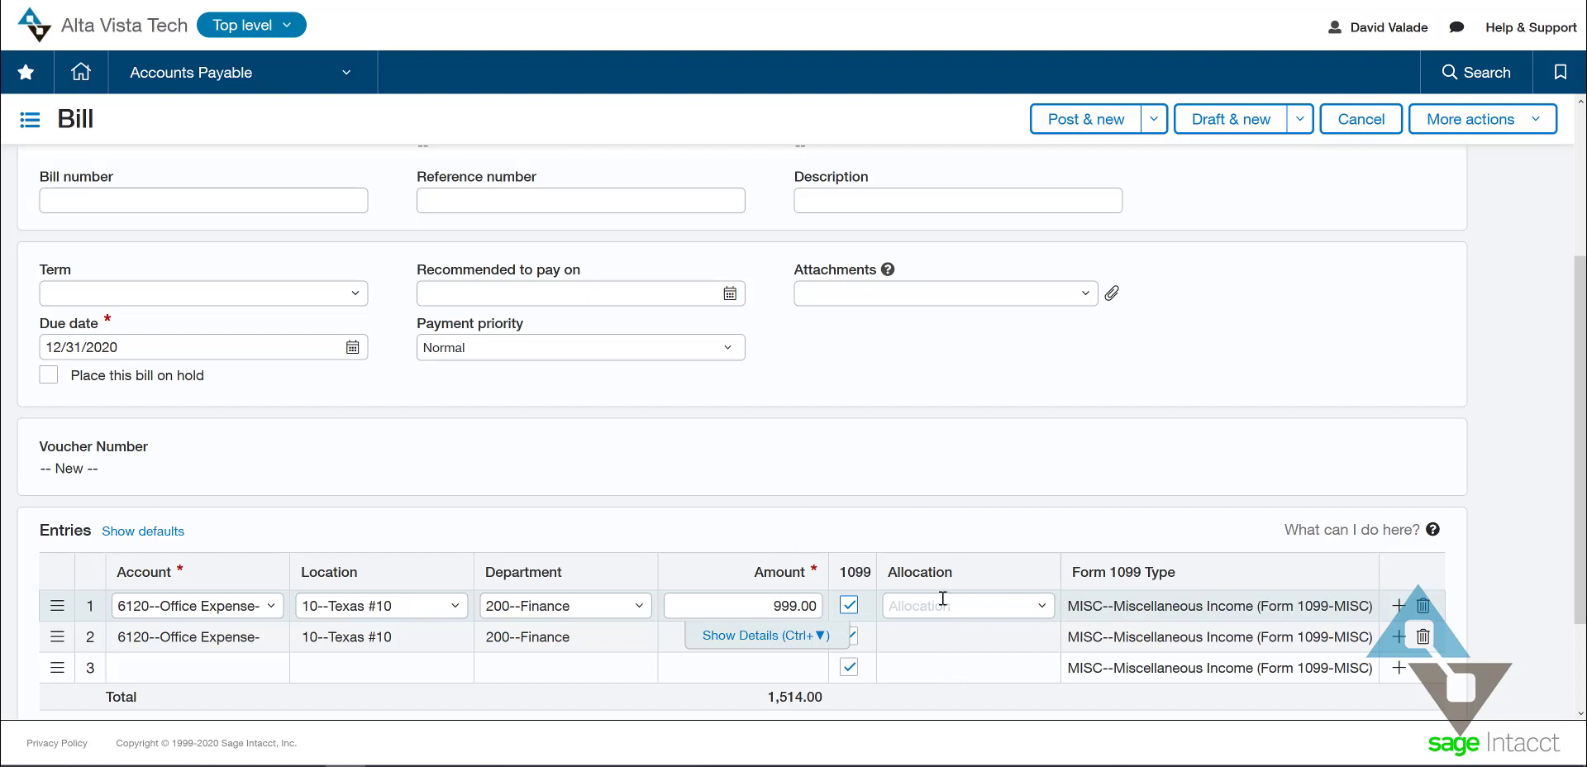
click(922, 519)
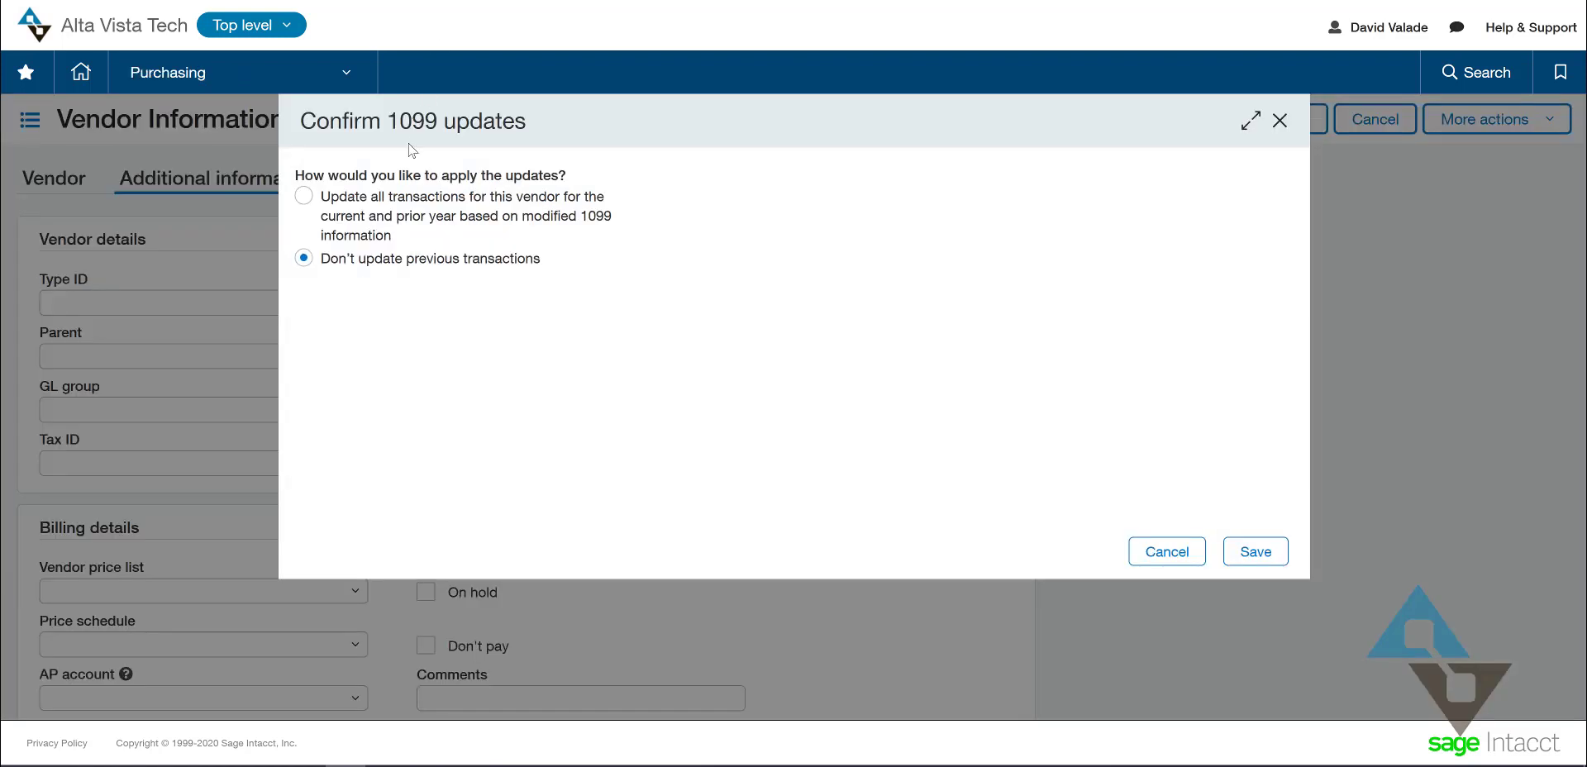
Step: In Confirm 1099 updates, try updating all past transactions, then keep previous ones unchanged
click(304, 196)
click(304, 259)
click(304, 259)
Step: Cancel the 1099 confirmation and vendor page, then export the vendor list as CSV for Import
click(1184, 559)
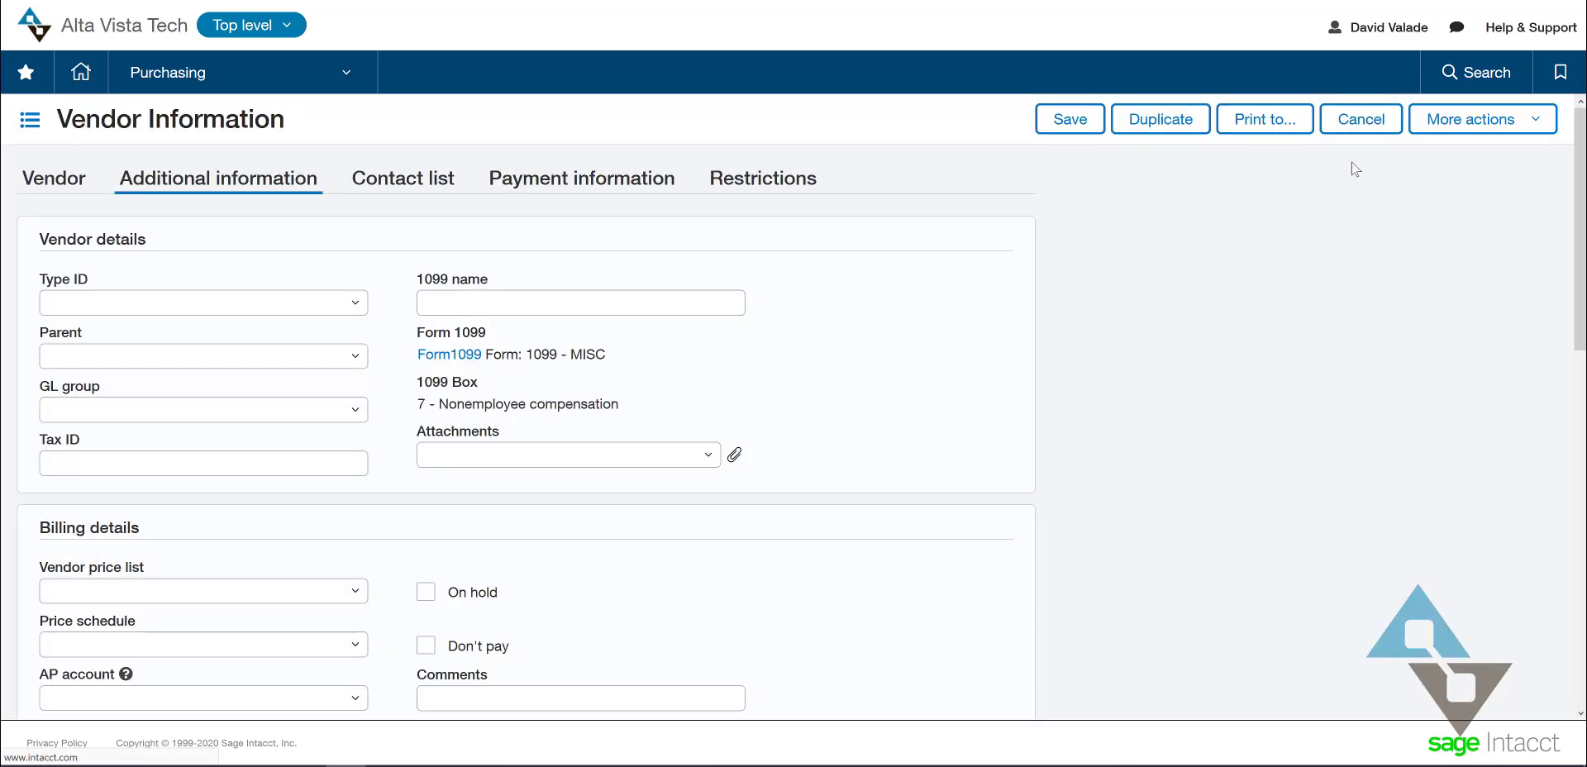
click(1386, 124)
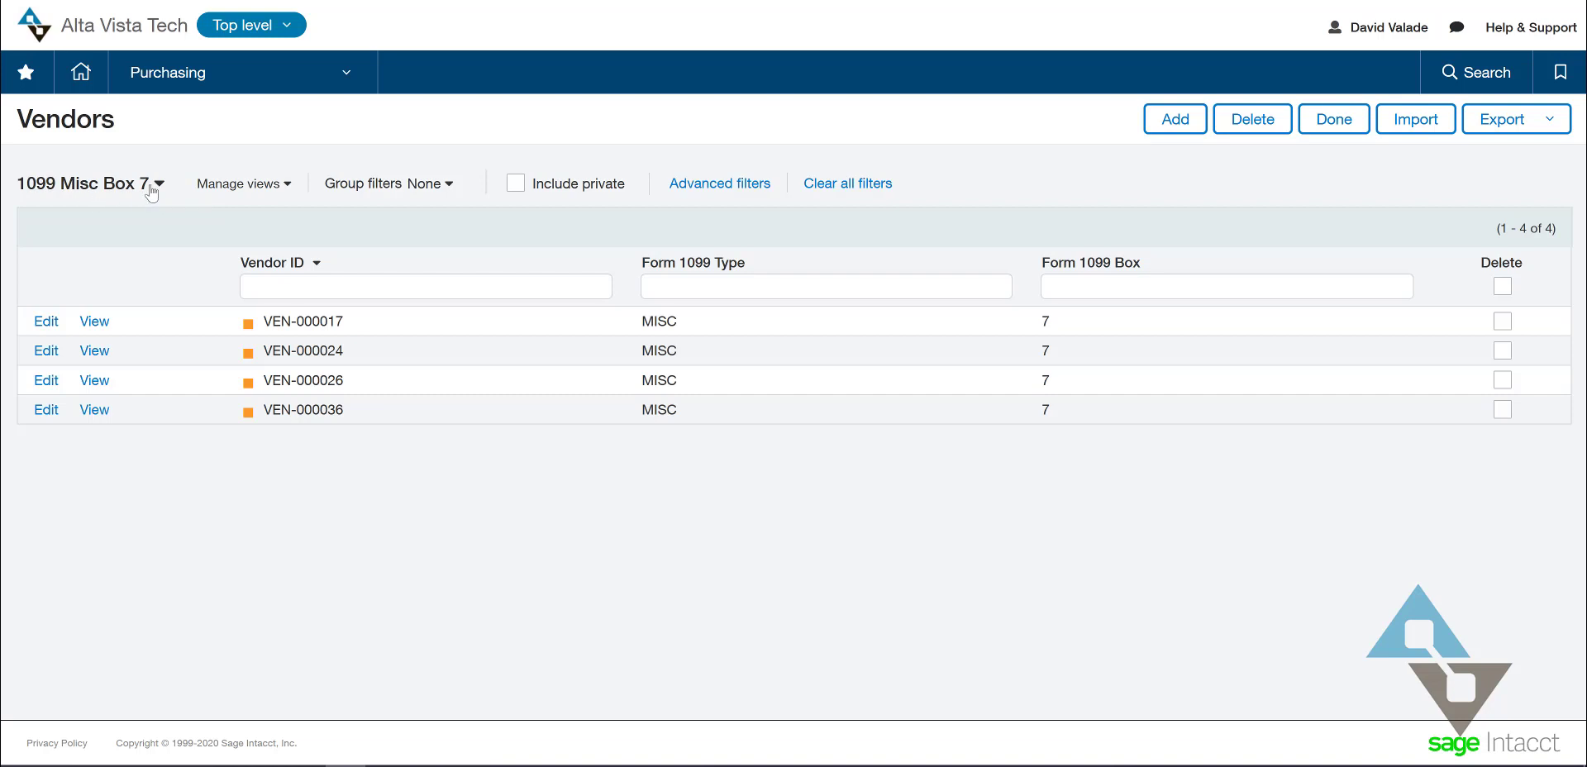
click(1524, 123)
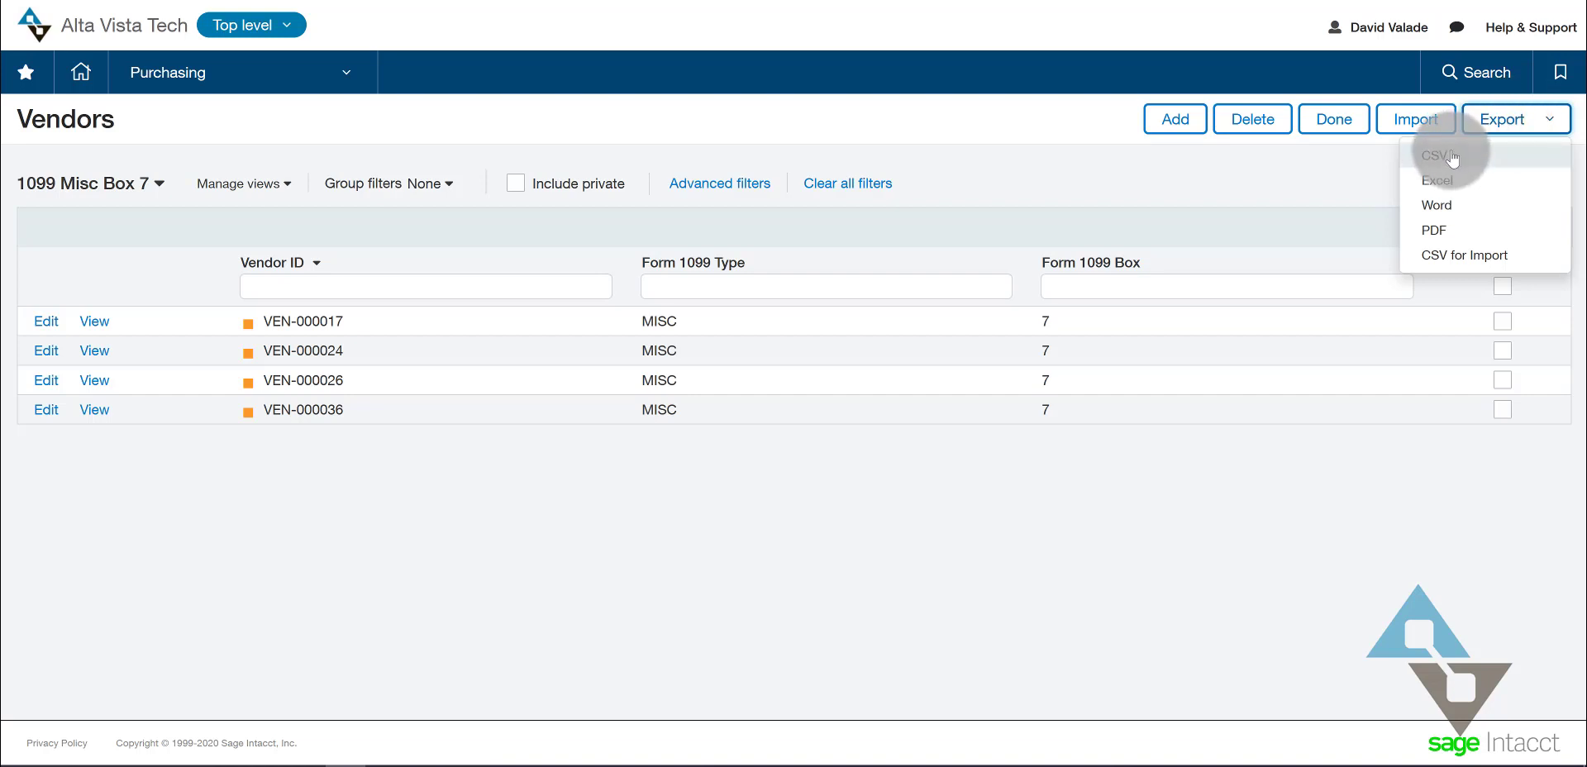
click(1450, 263)
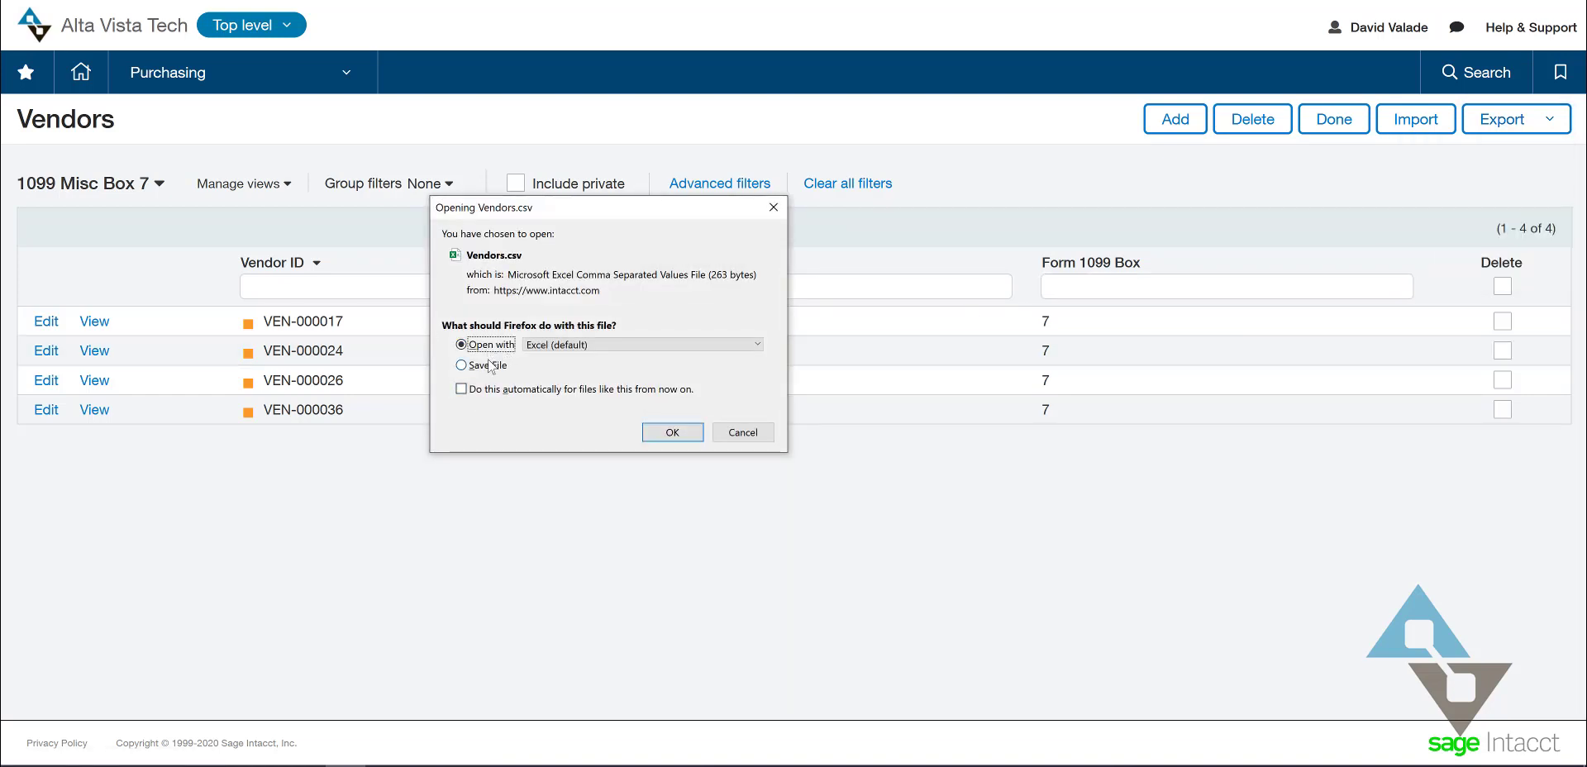
Step: In Vendors.csv, auto-fit column A and delete columns B through F
click(672, 432)
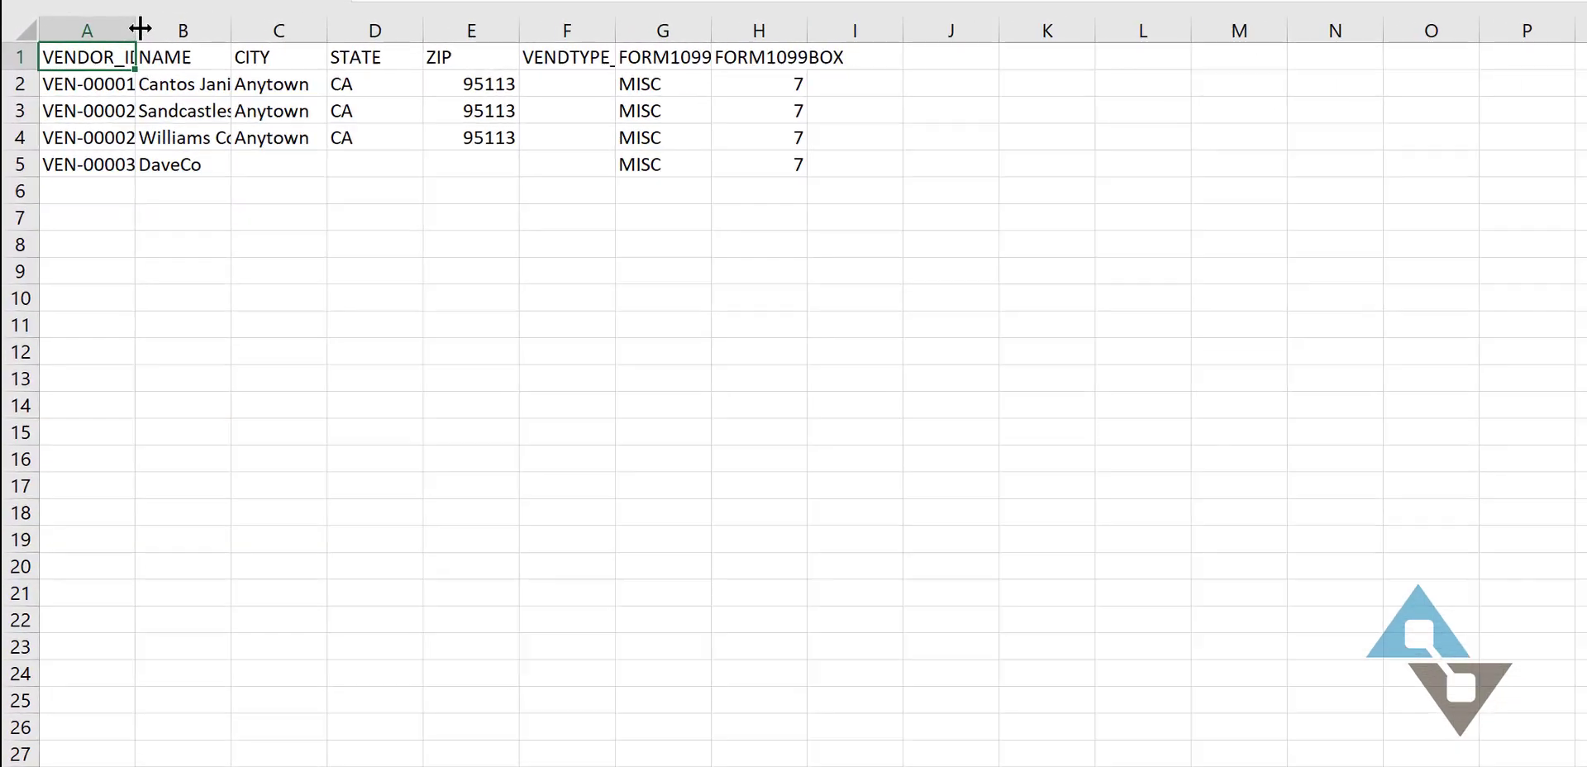
double_click(148, 30)
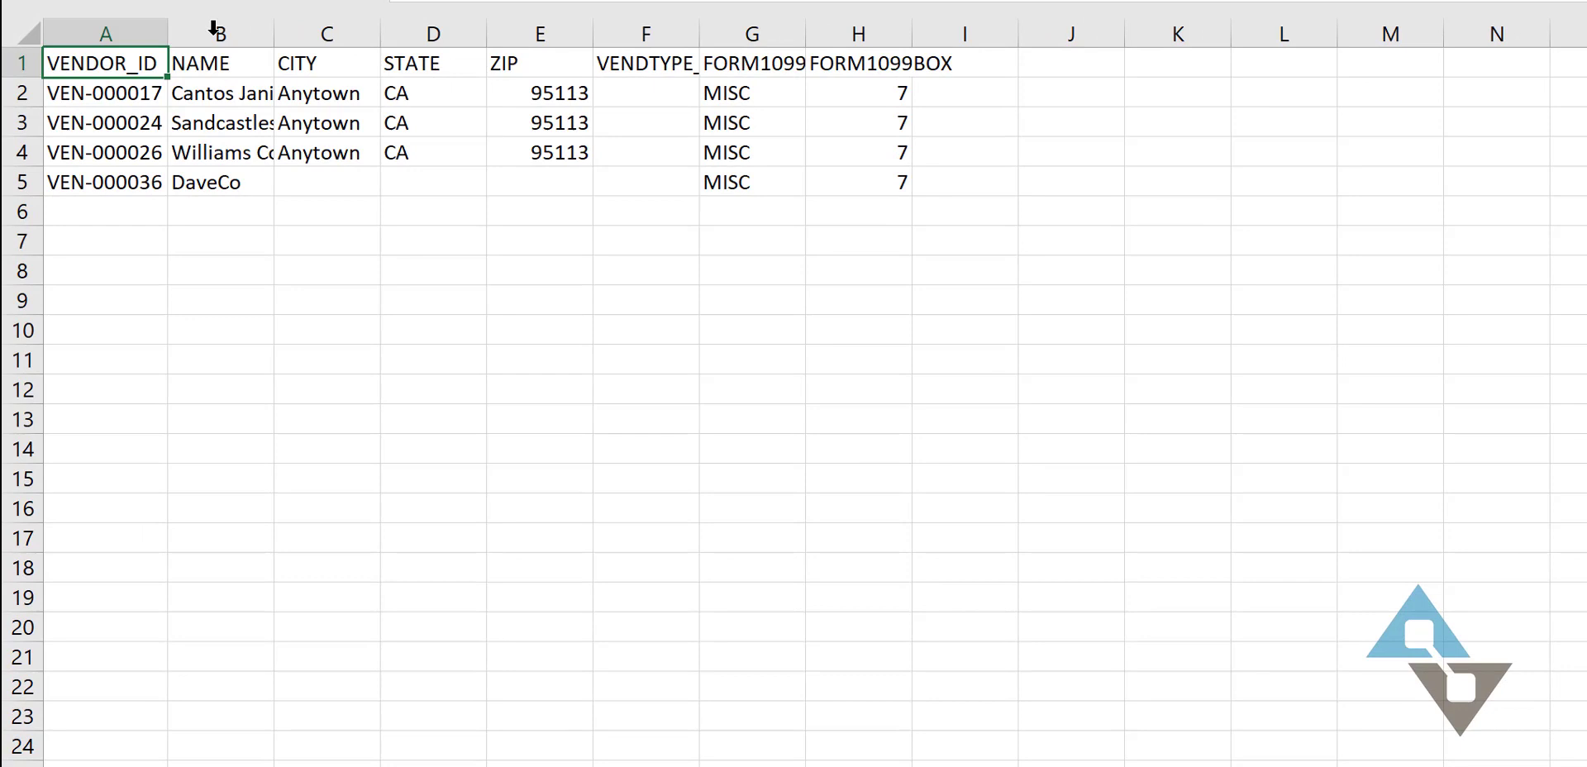
drag(245, 30, 648, 46)
right_click(647, 43)
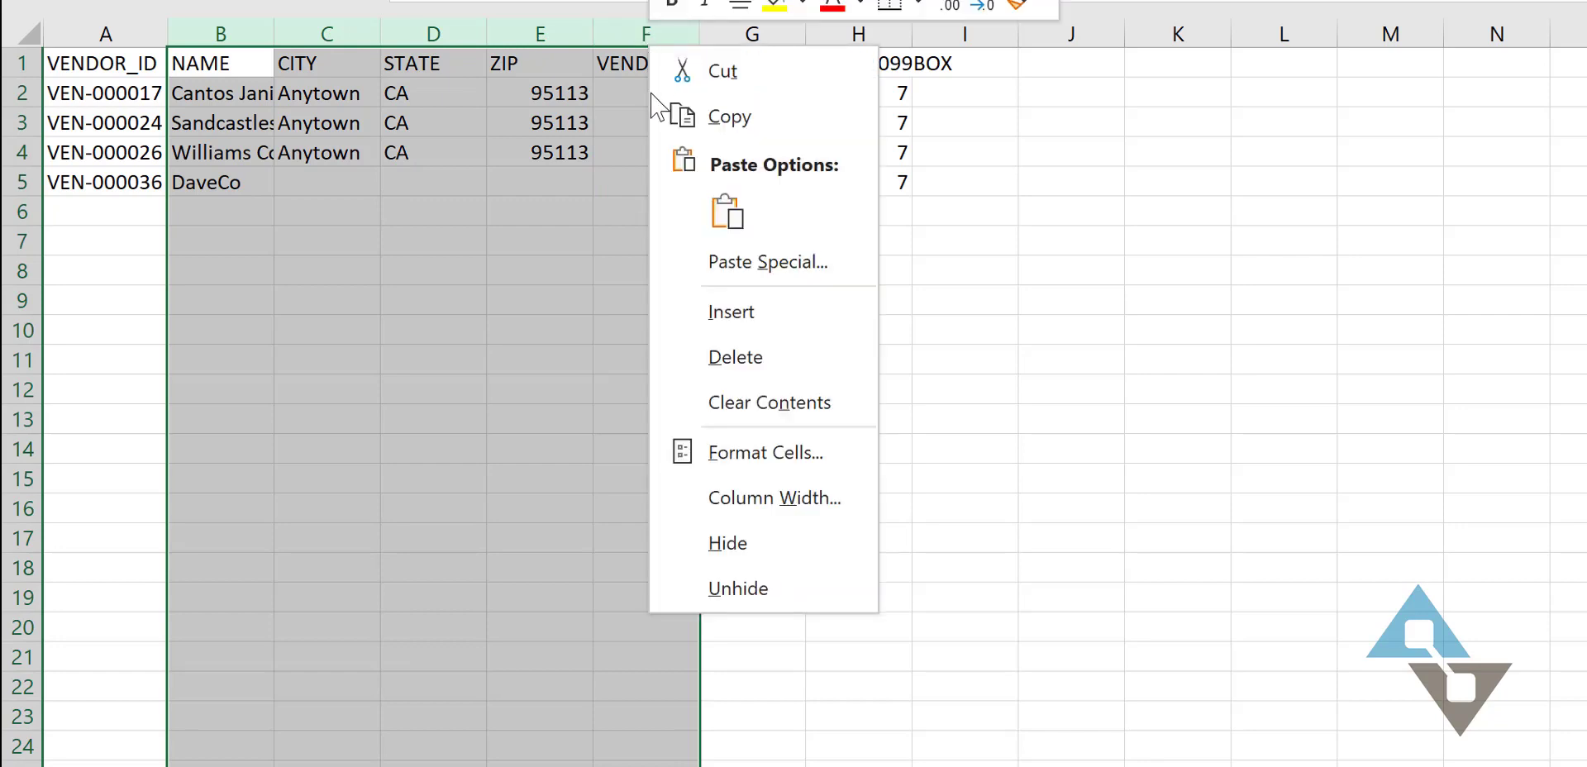
click(760, 357)
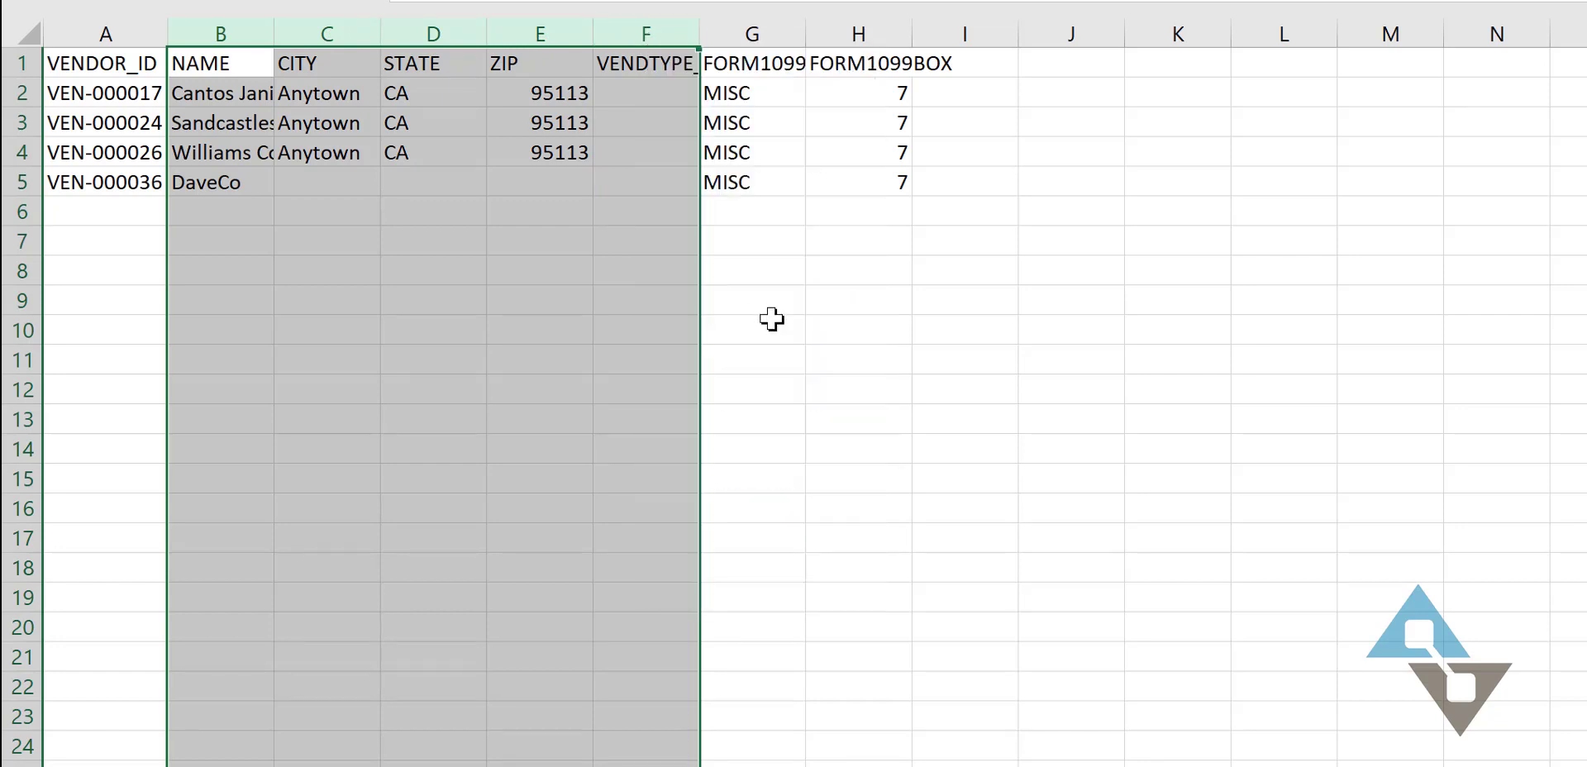
click(248, 145)
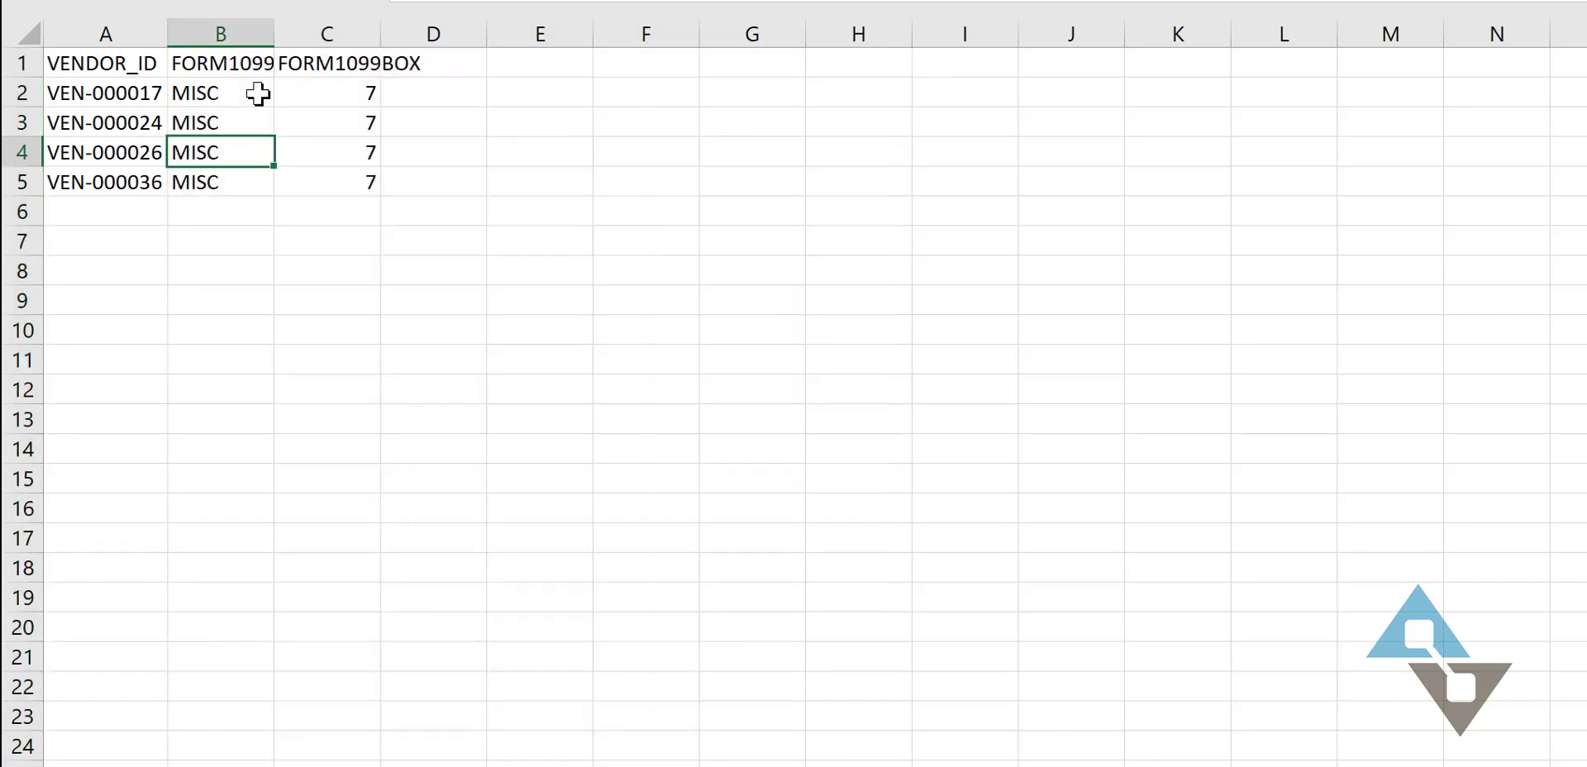
Step: Auto-fit columns B and C, and set FORM1099TYPE to NEC in B2:B5
double_click(277, 33)
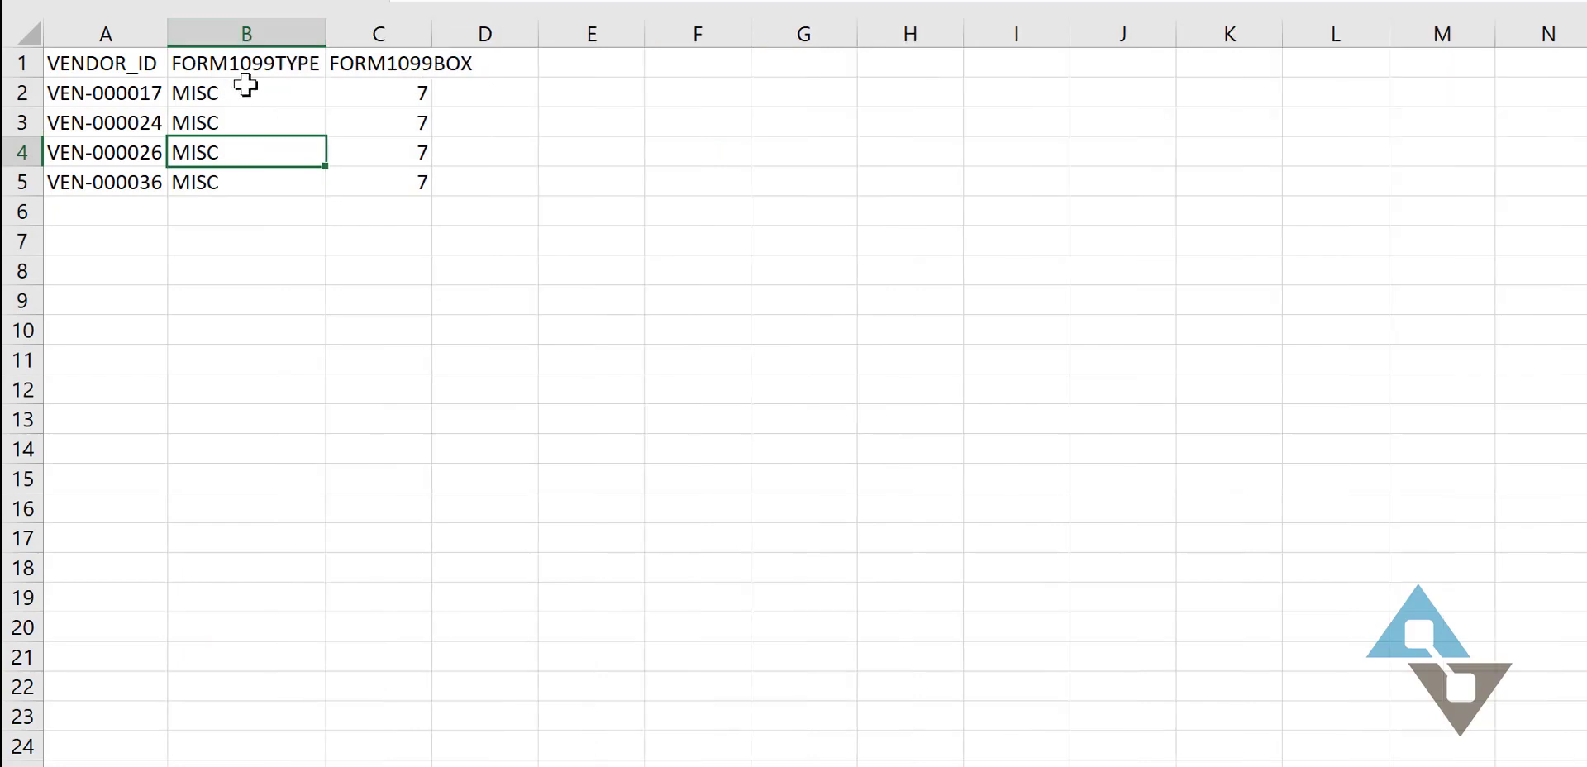
double_click(427, 23)
click(247, 93)
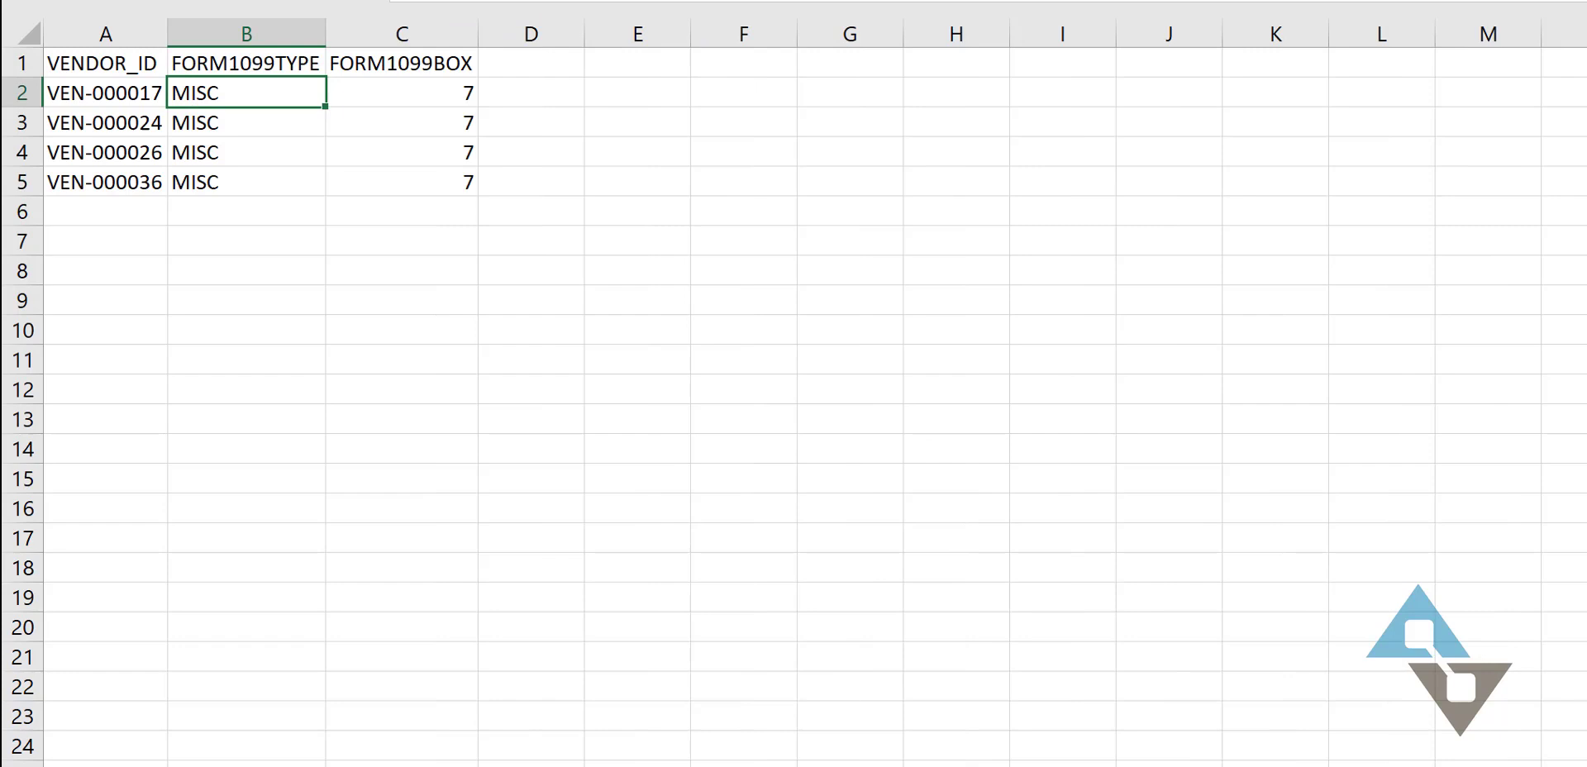
key(BackSpace)
text(NEC)
drag(326, 106, 325, 188)
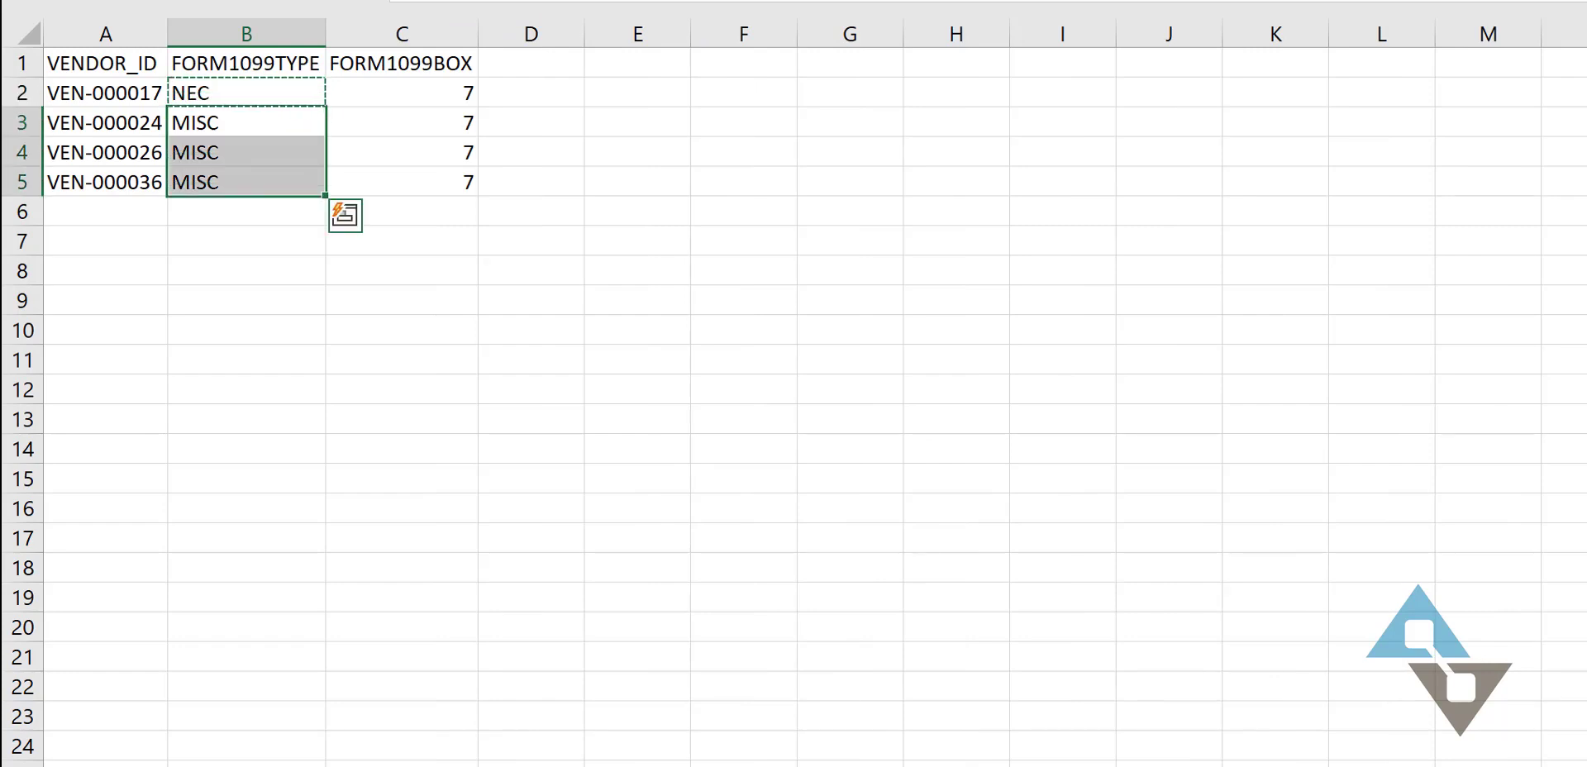
Step: Set FORM1099BOX to 1 in C2 and fill it down through C5
click(402, 123)
click(402, 93)
text(1)
key(Return)
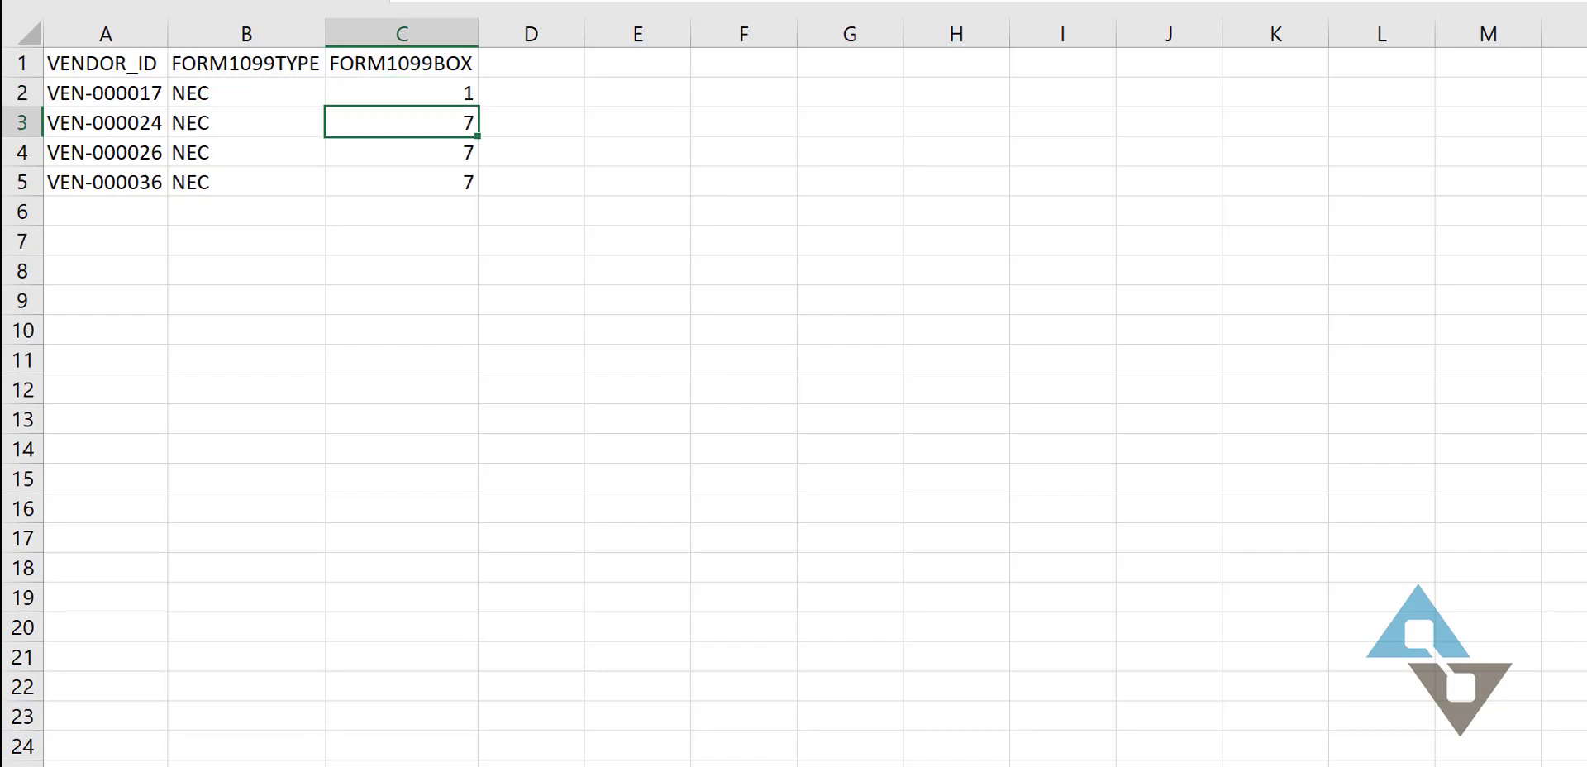
click(402, 92)
drag(477, 107, 478, 190)
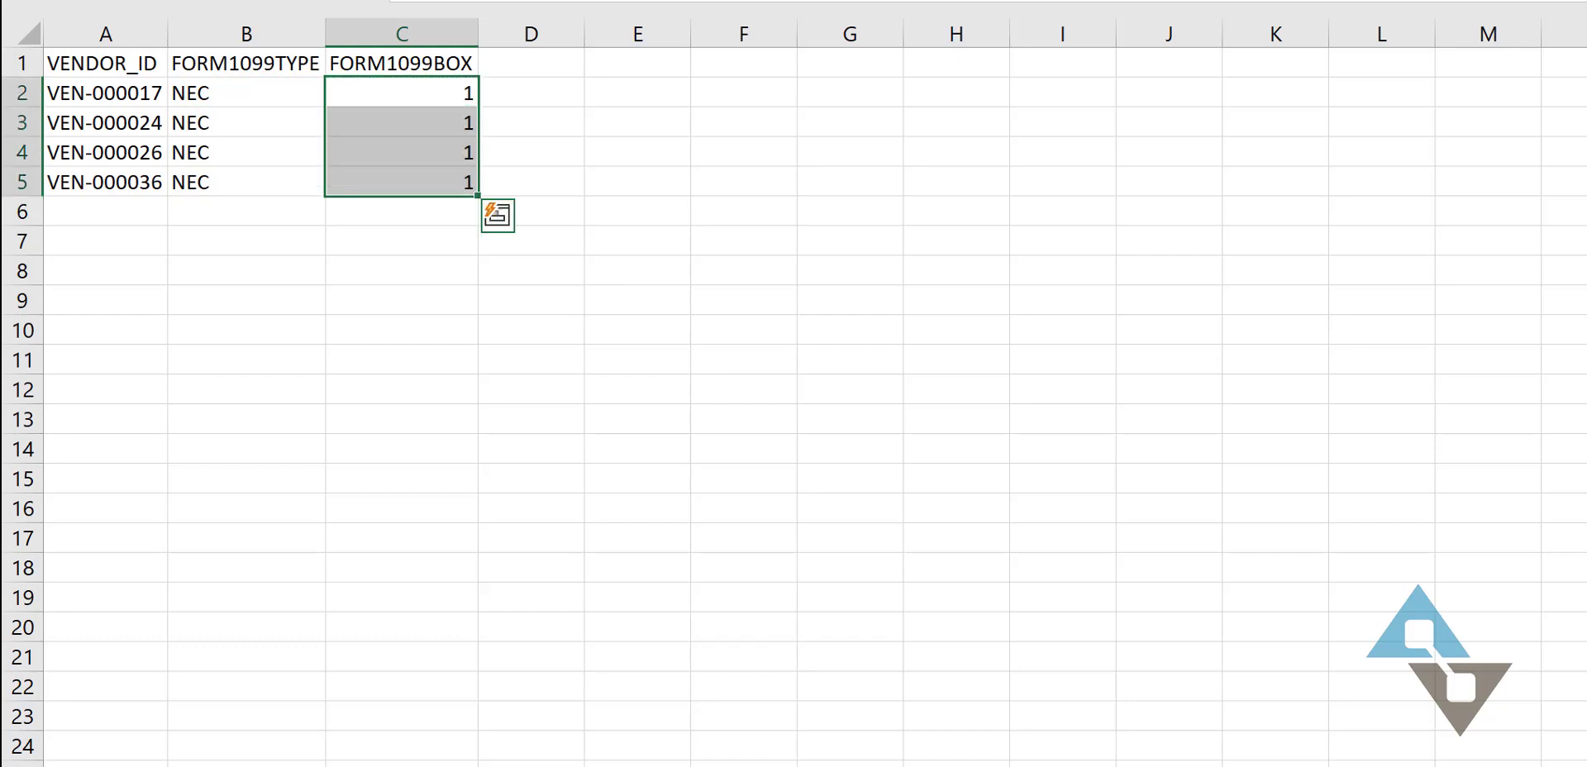
click(105, 63)
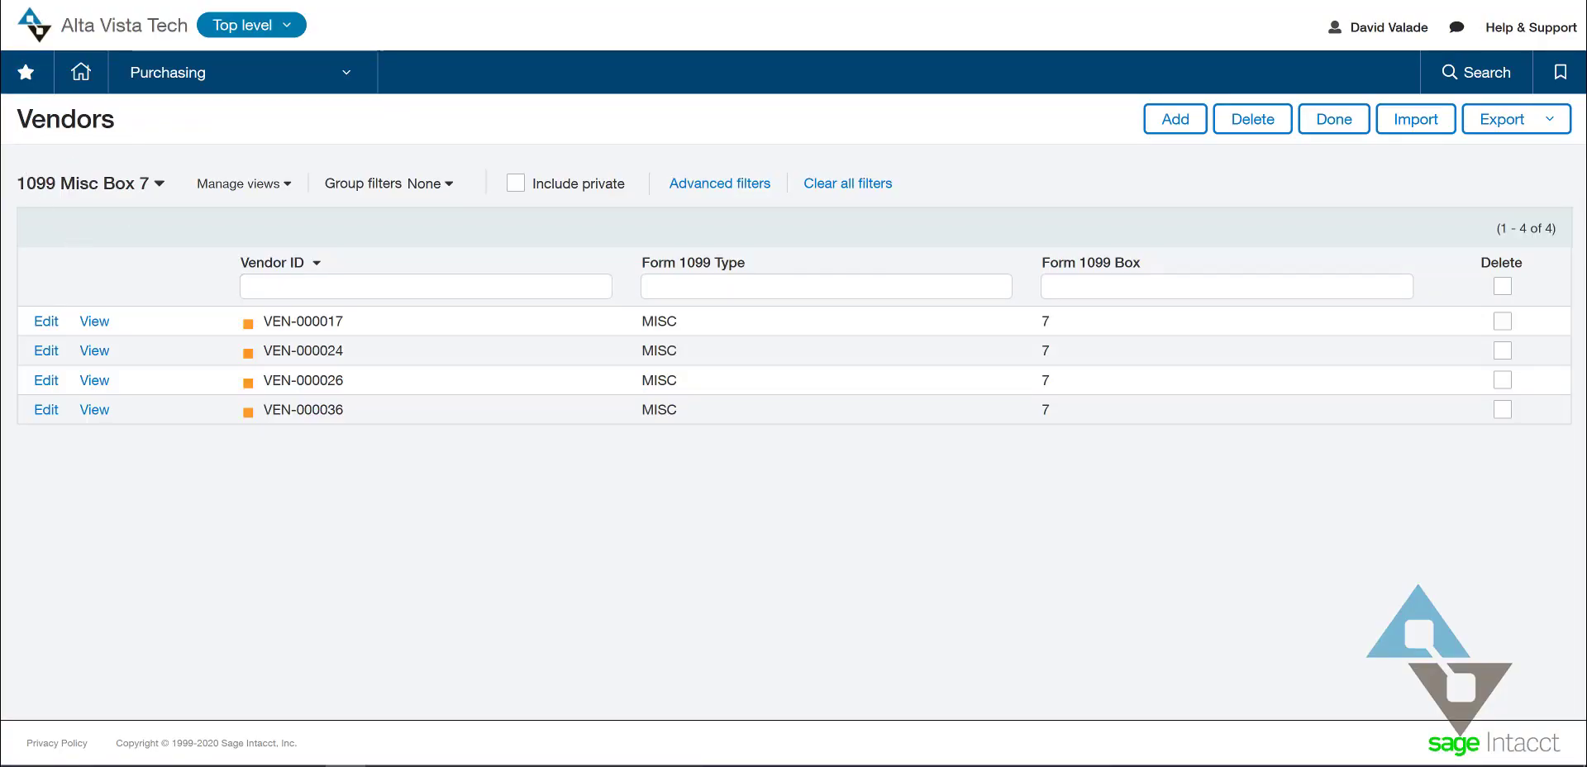
Step: Import VendorUpdate.csv through the Vendors list's Import form
click(1419, 128)
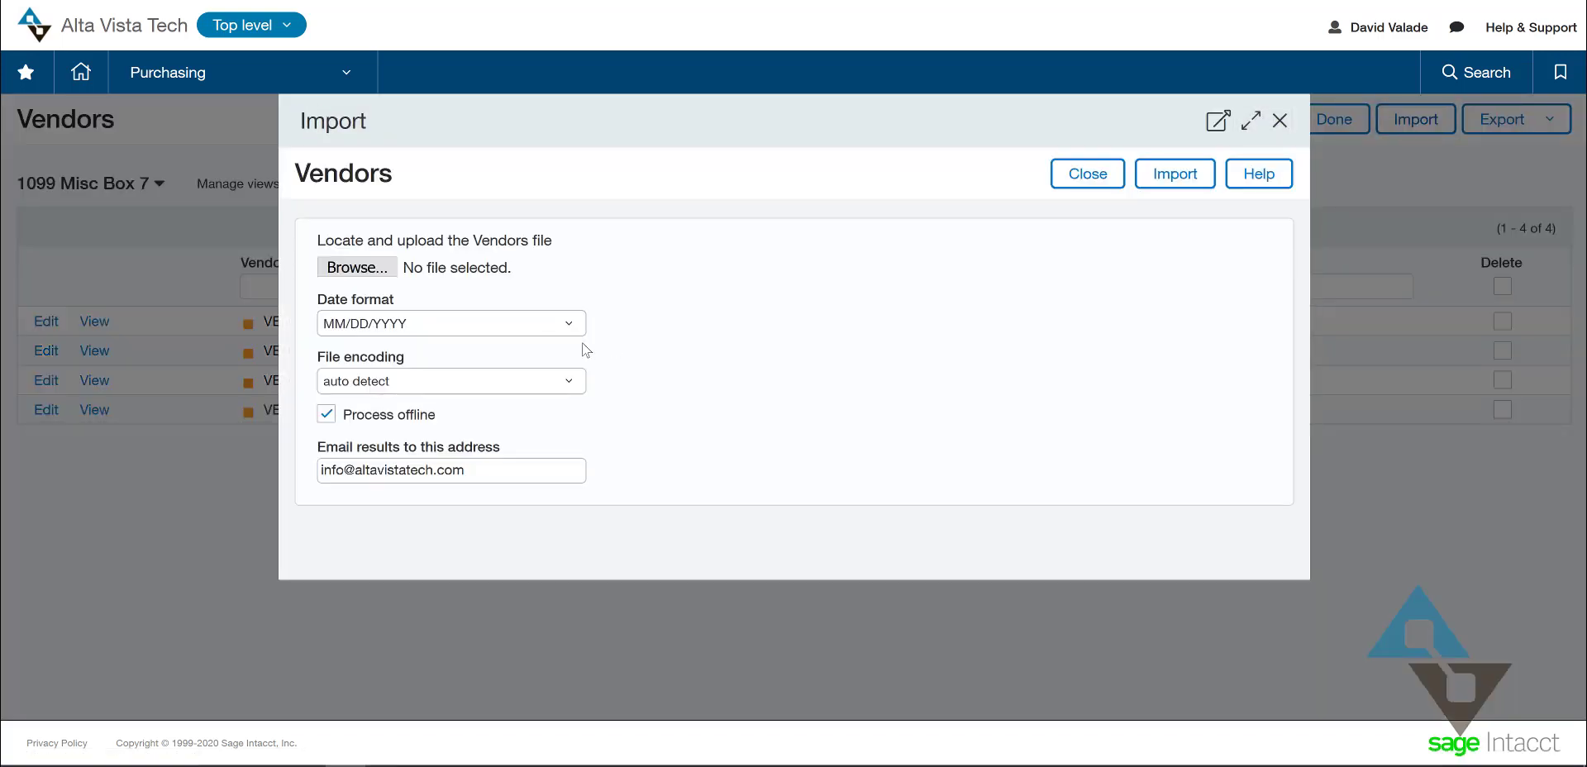
click(357, 267)
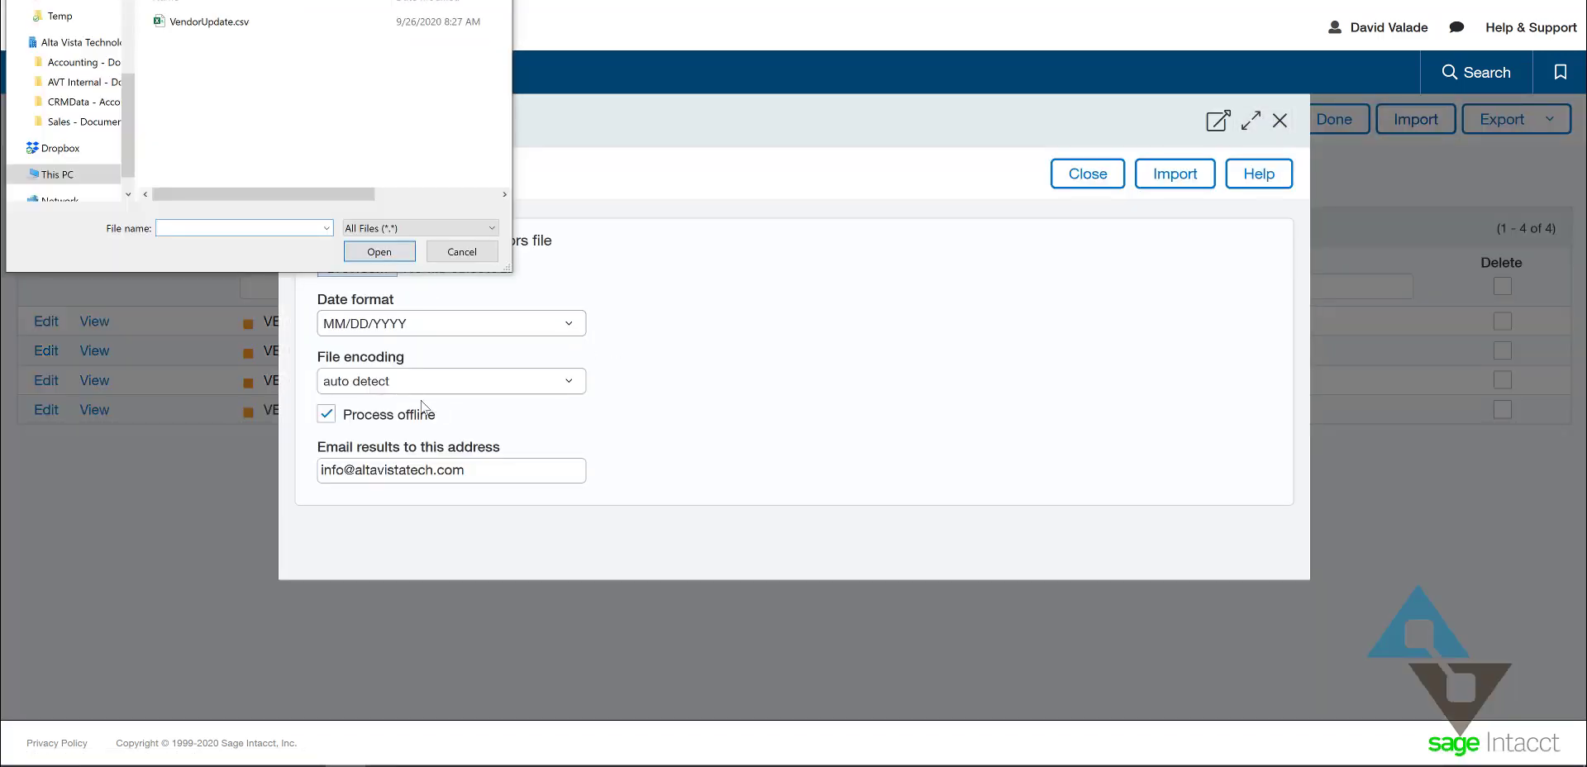
click(201, 25)
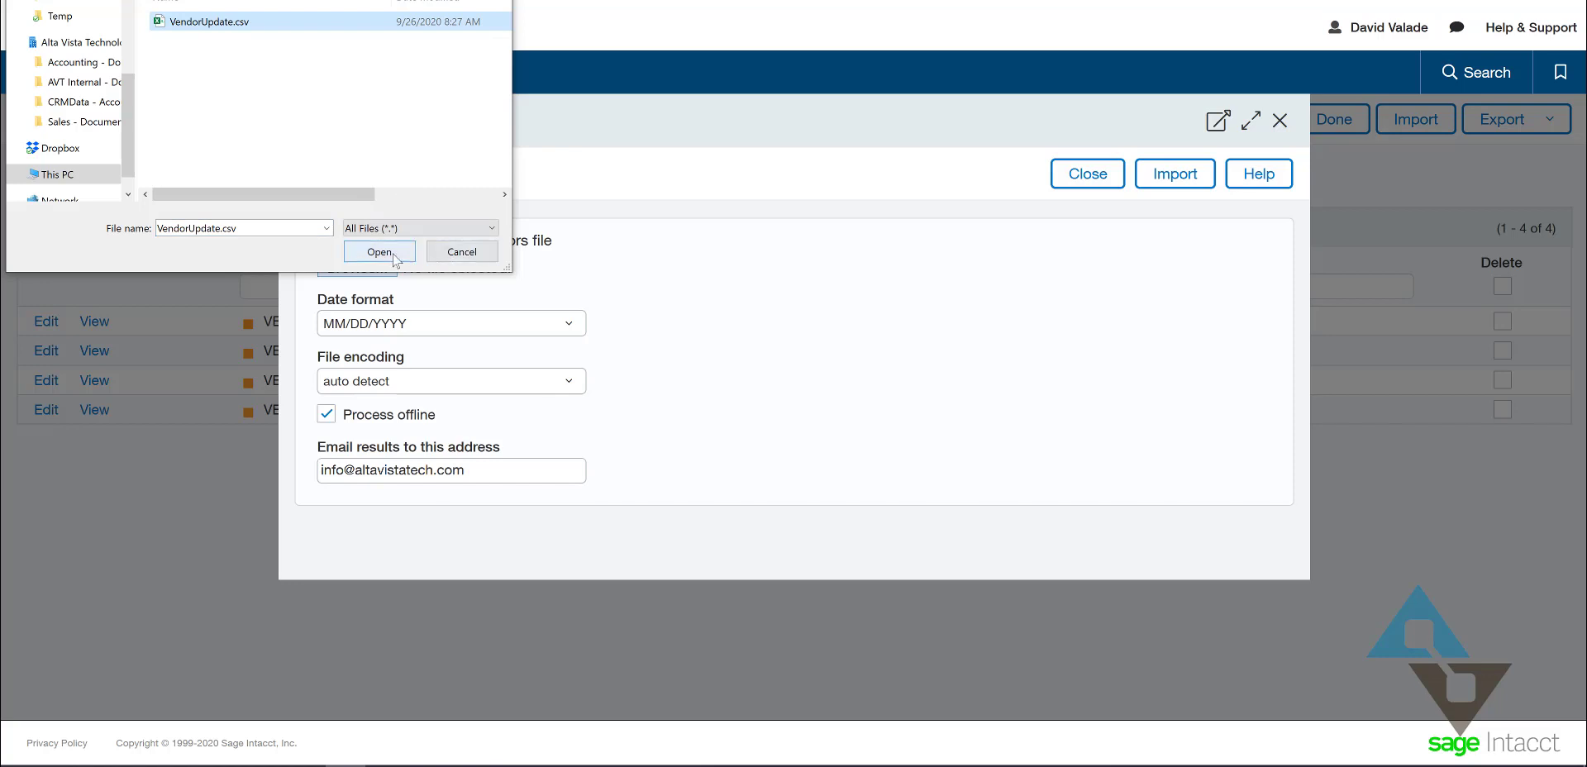
click(394, 257)
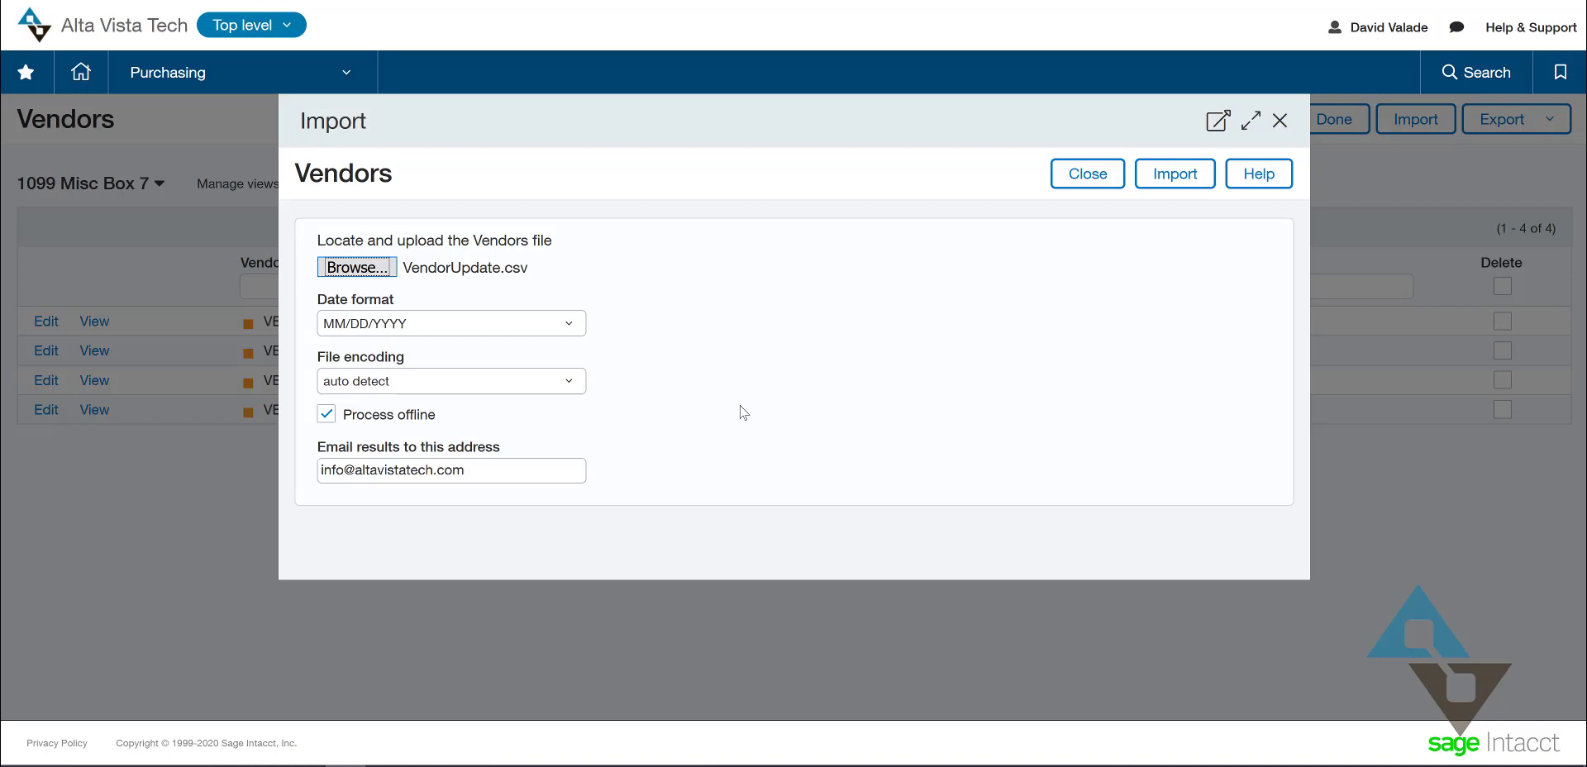
click(1391, 235)
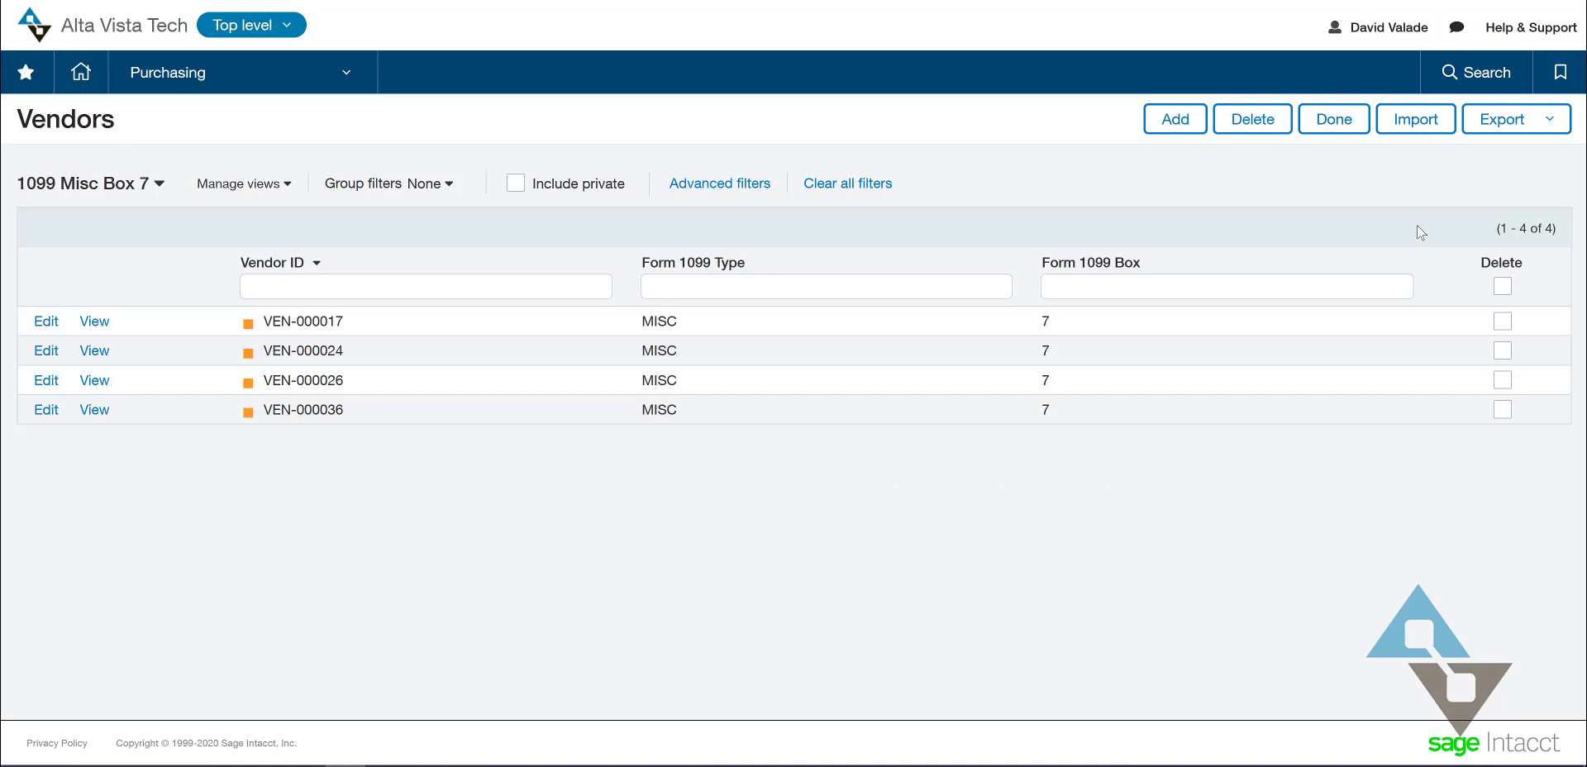
Step: Under Platform Services > Custom packages, select VENDOR_1099_MISC_WARNING.xml as the package file to import
click(296, 83)
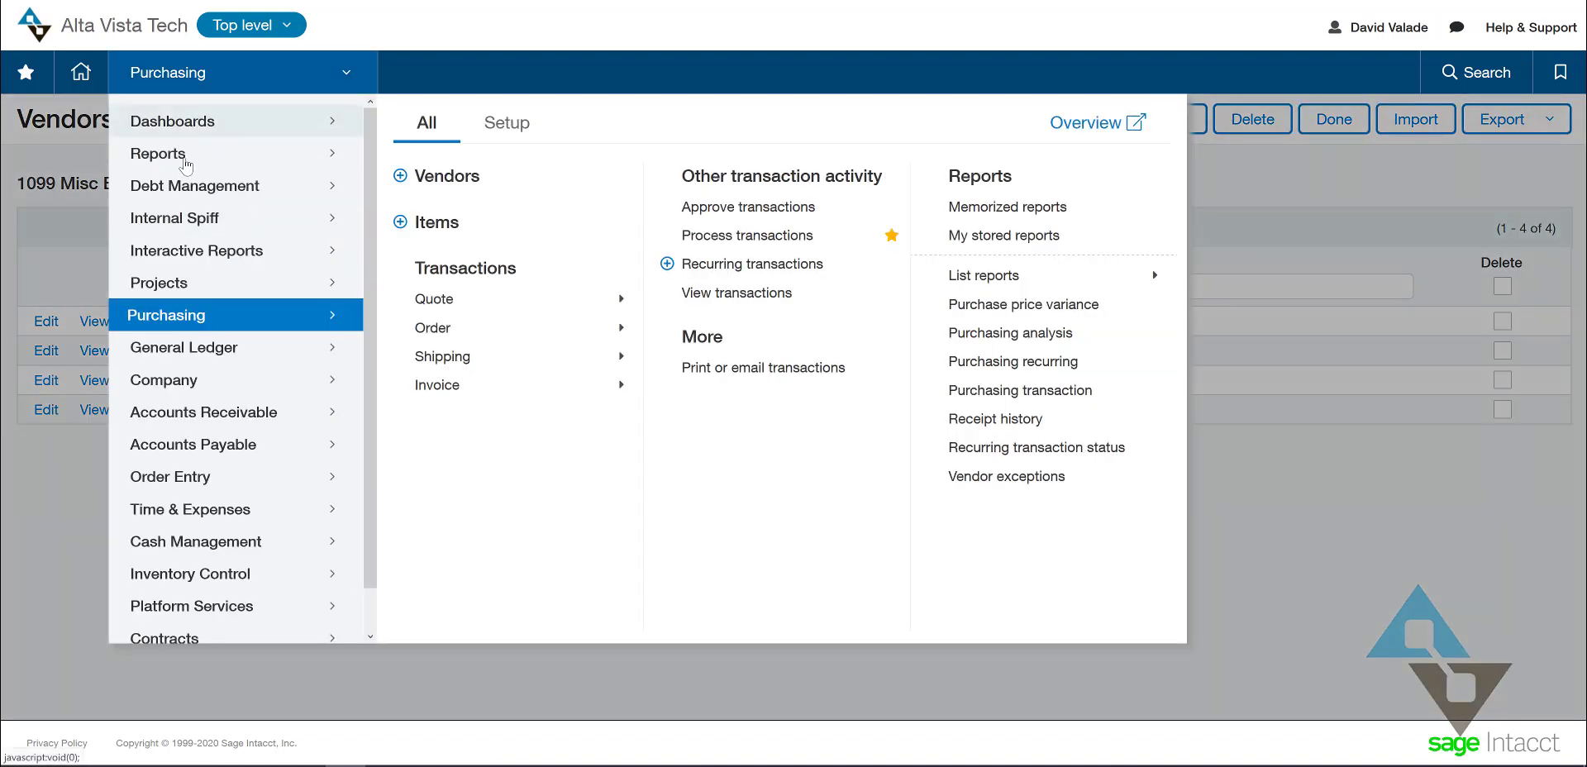
mouse_move(305, 582)
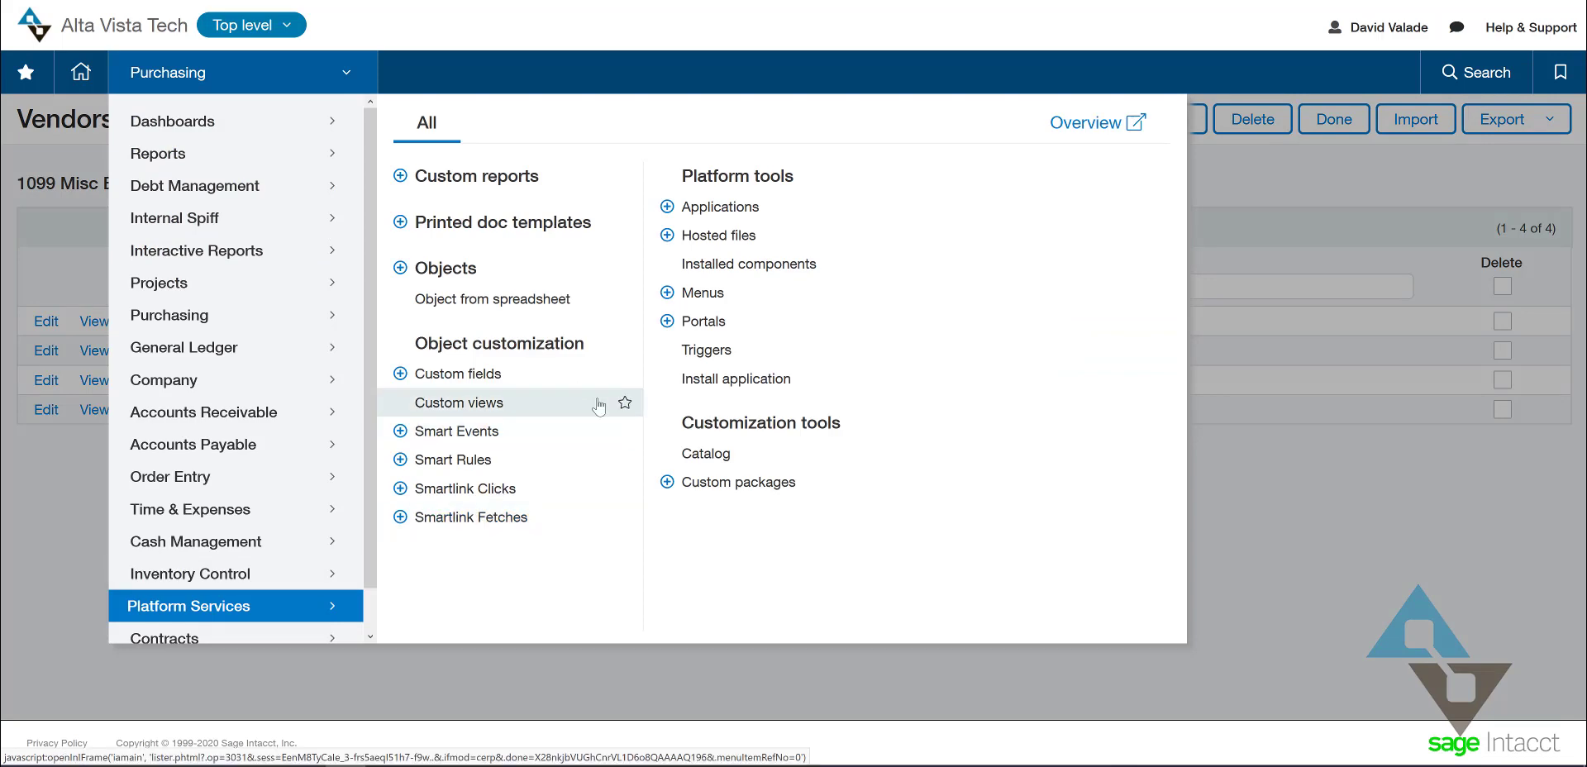
click(667, 483)
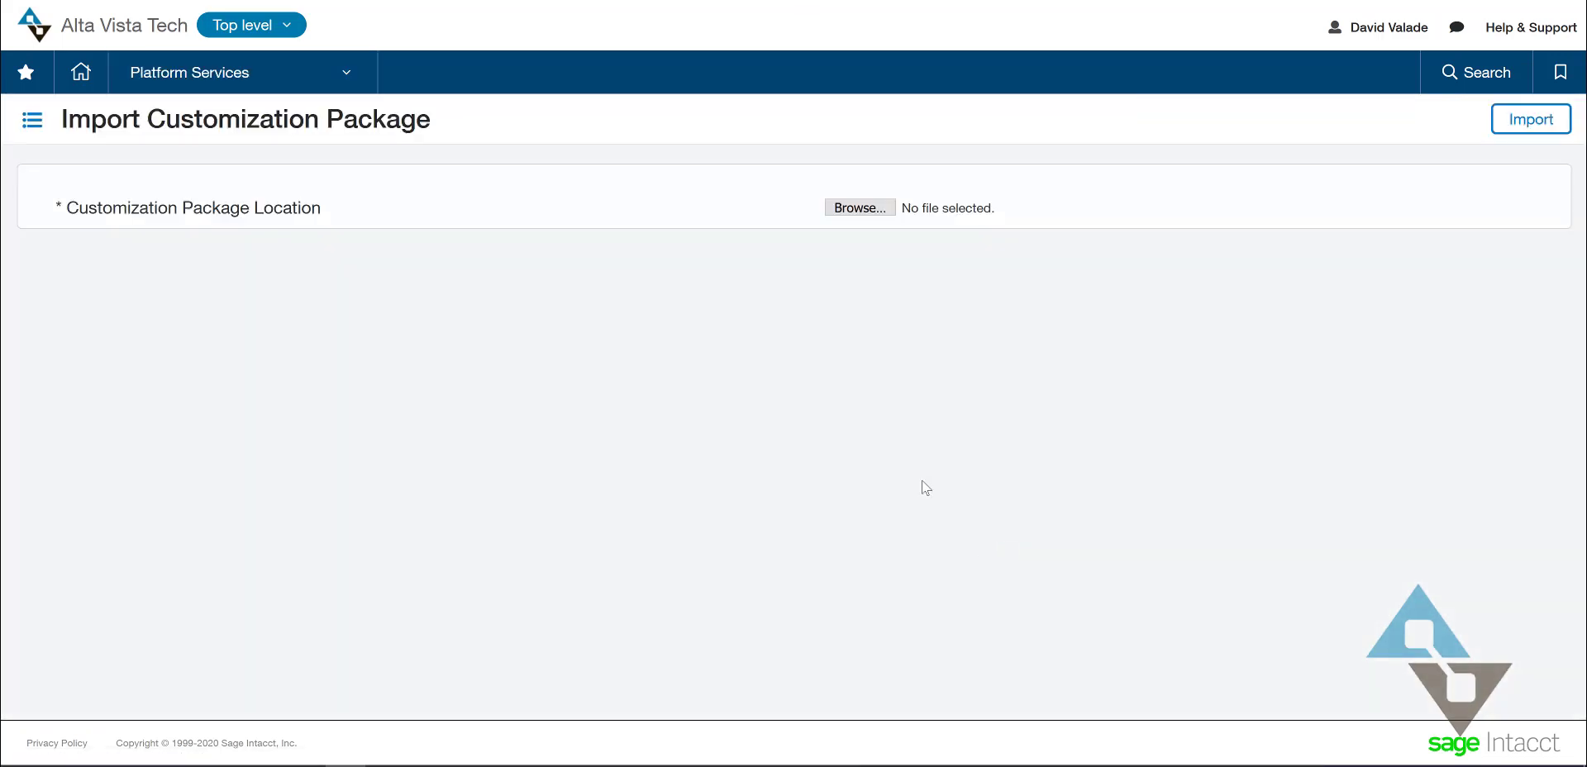
click(866, 208)
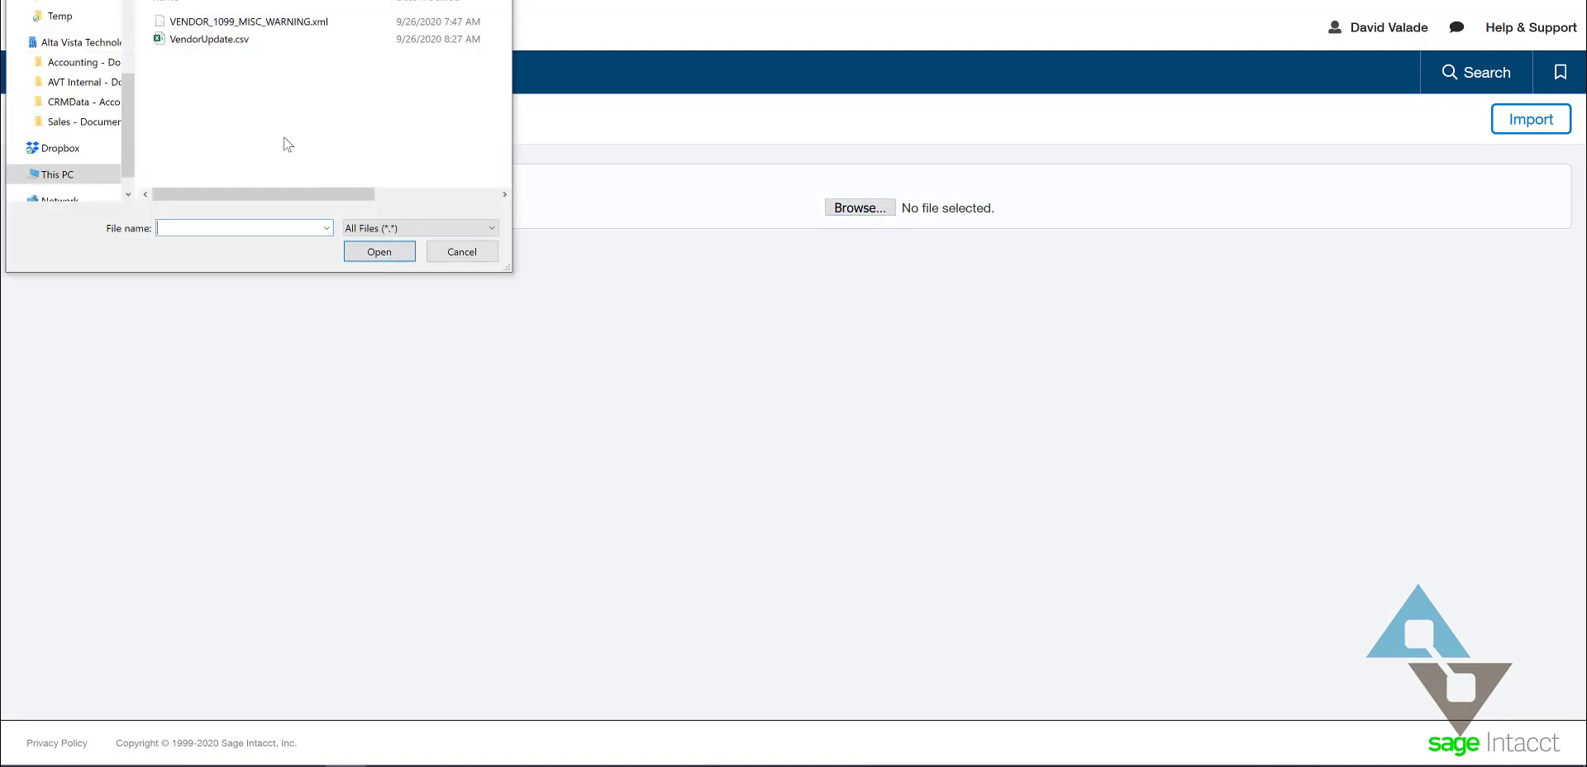
click(265, 23)
click(374, 253)
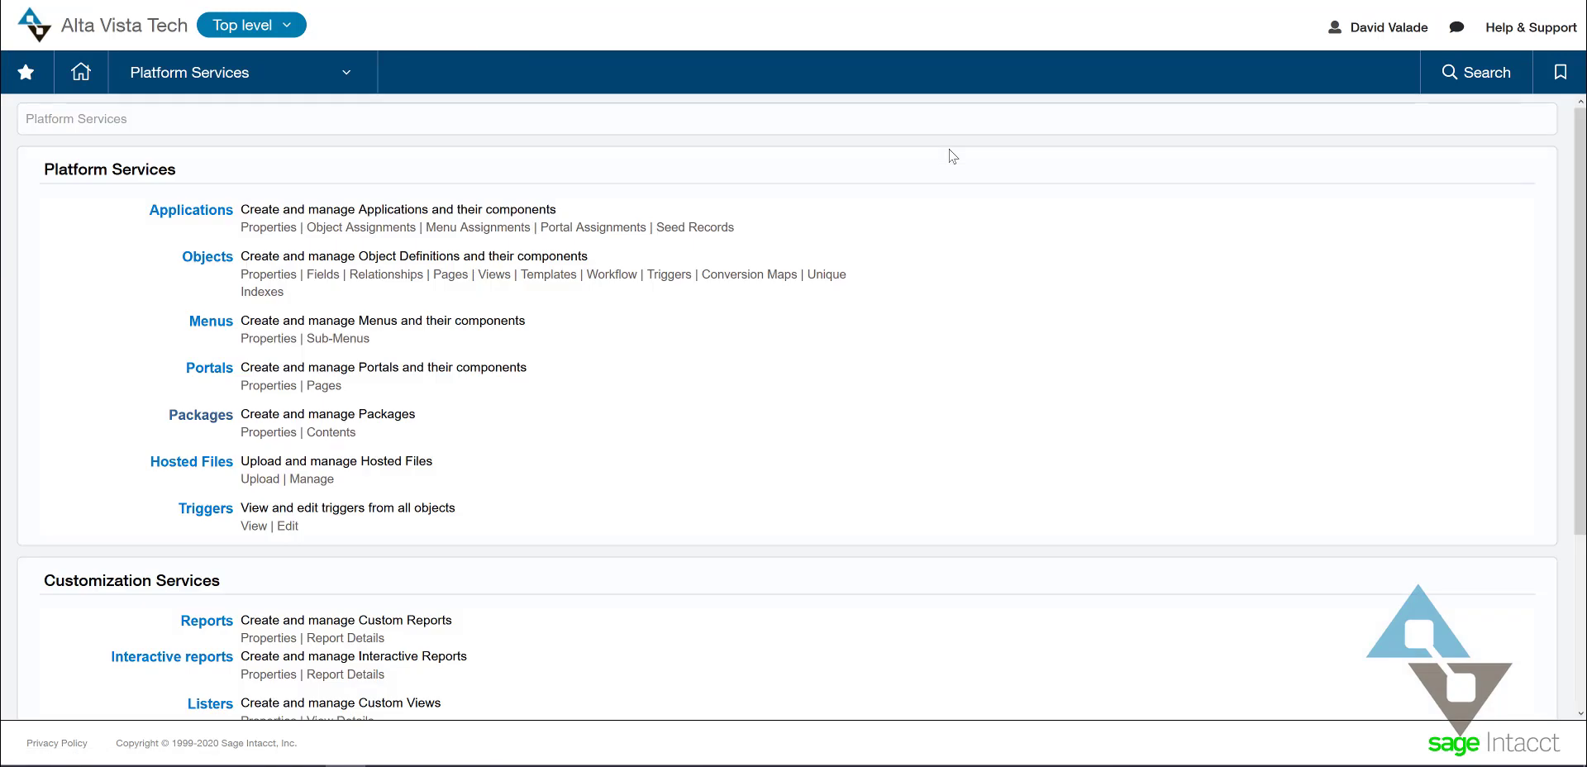
Step: Save vendor VEN-000017, check the 1099-MISC Box 7 warning's IRS link, then save anyway
click(233, 73)
mouse_move(187, 446)
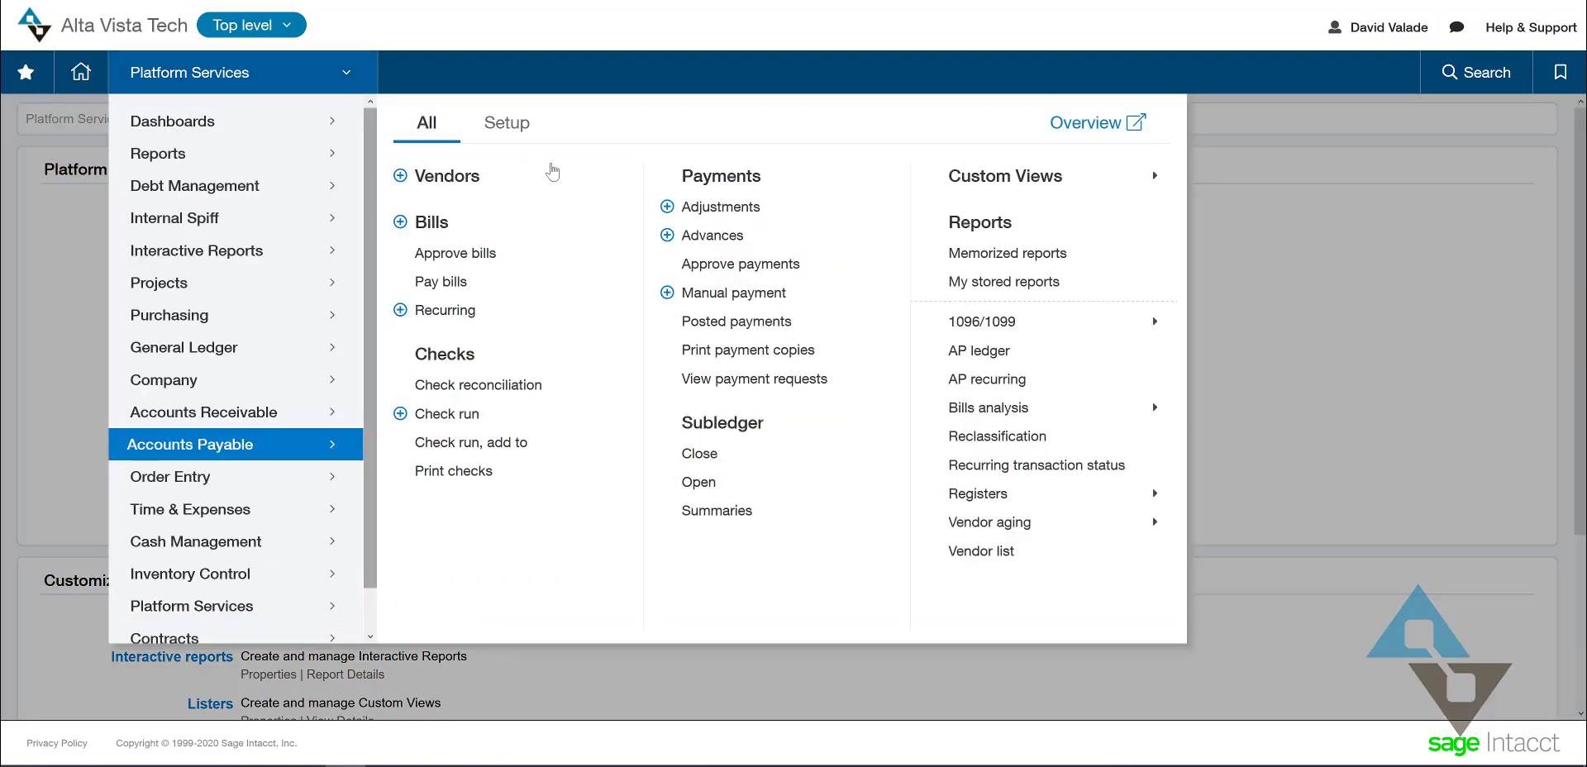
click(447, 176)
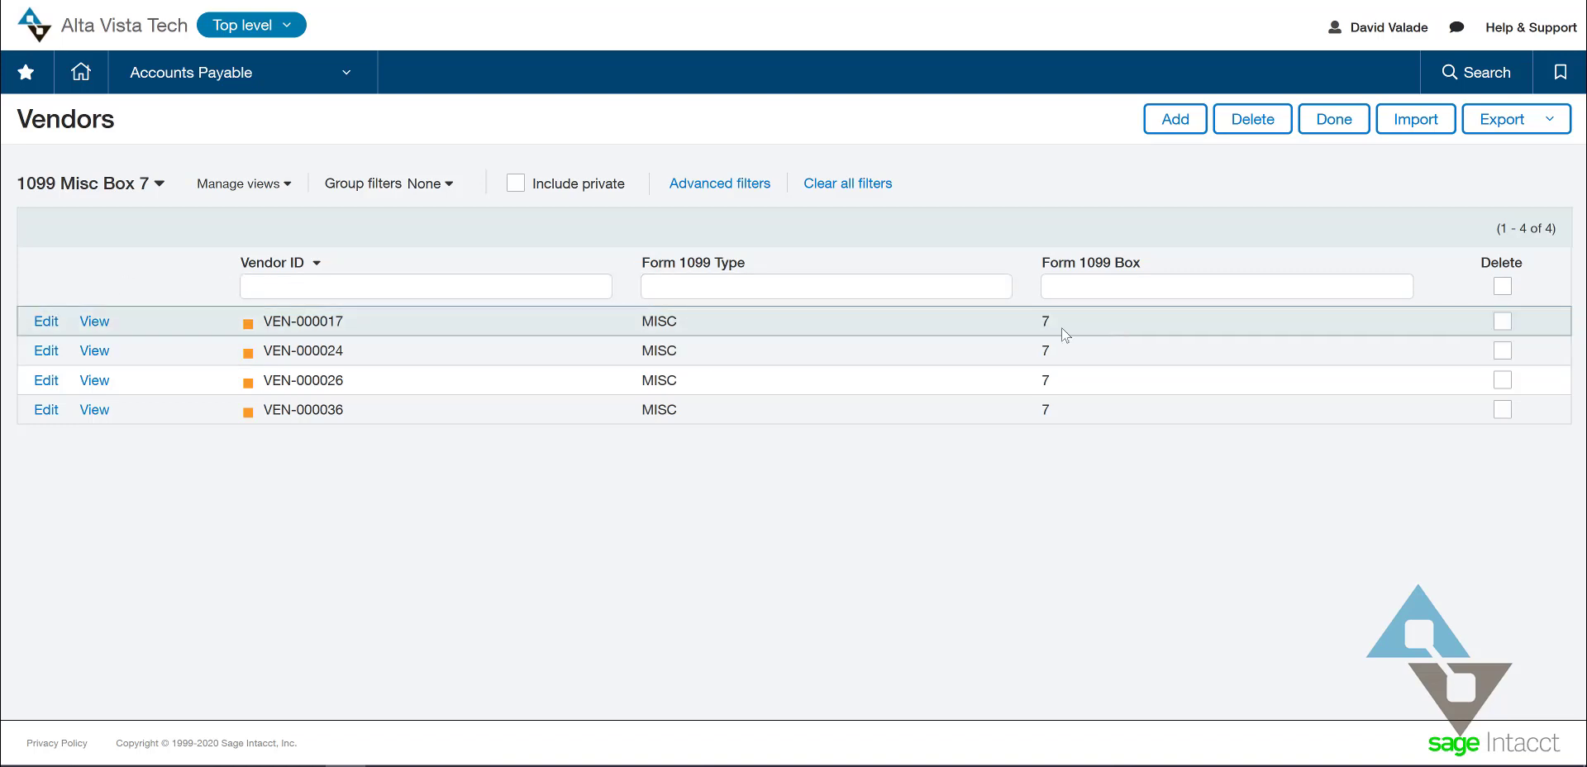
click(48, 322)
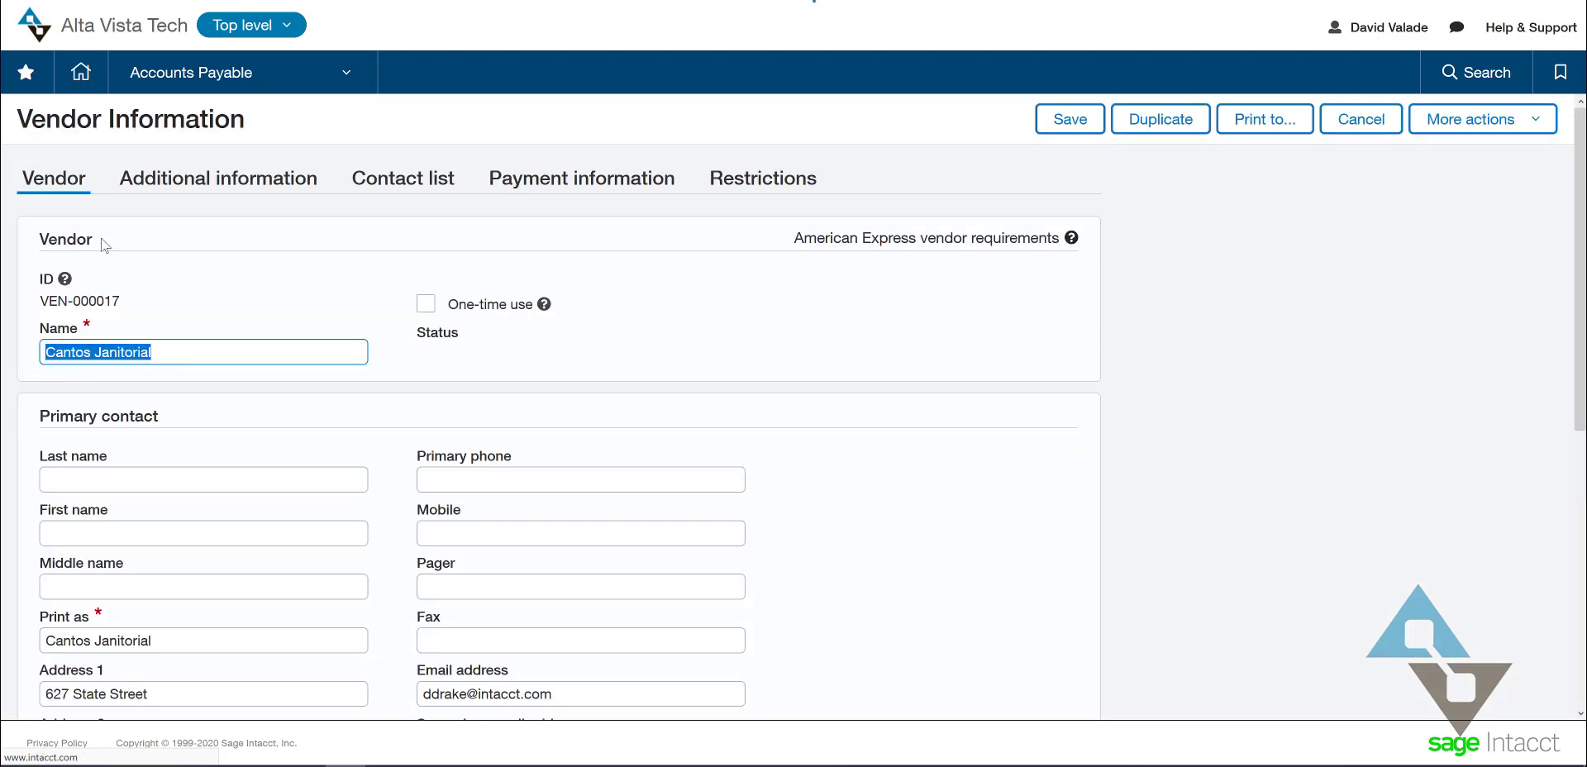
click(190, 178)
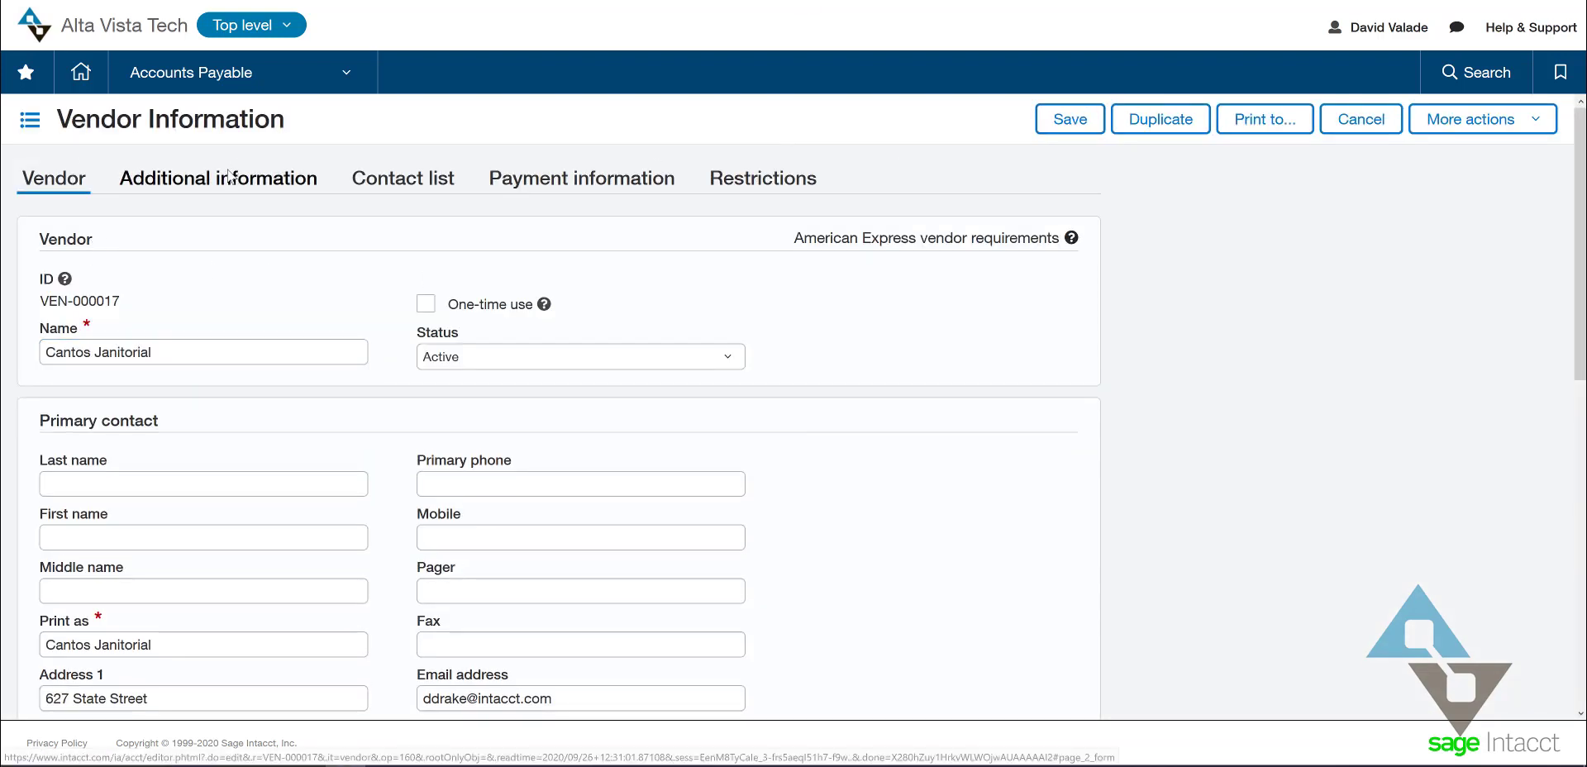
click(1069, 120)
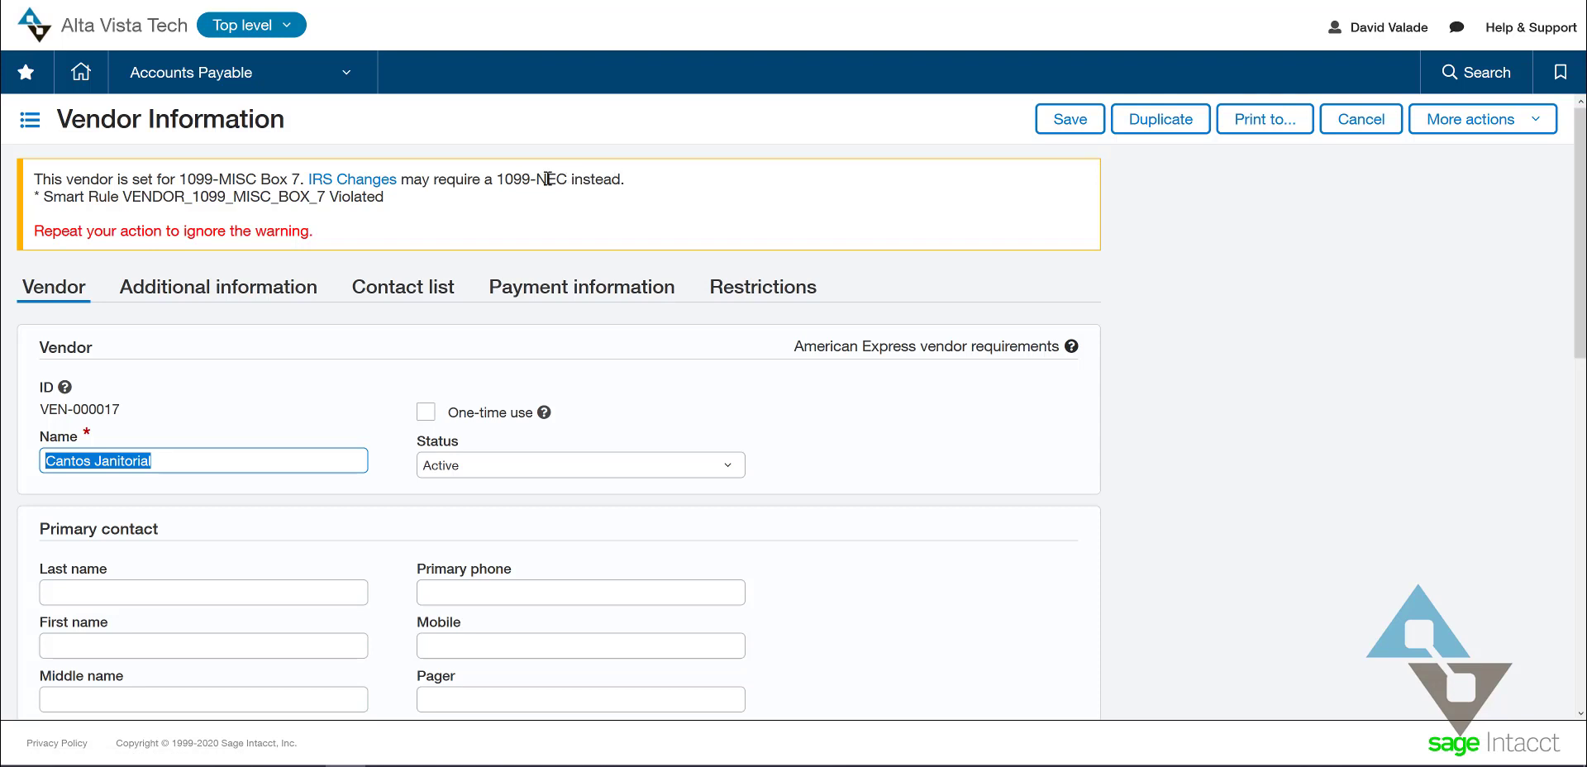
click(351, 183)
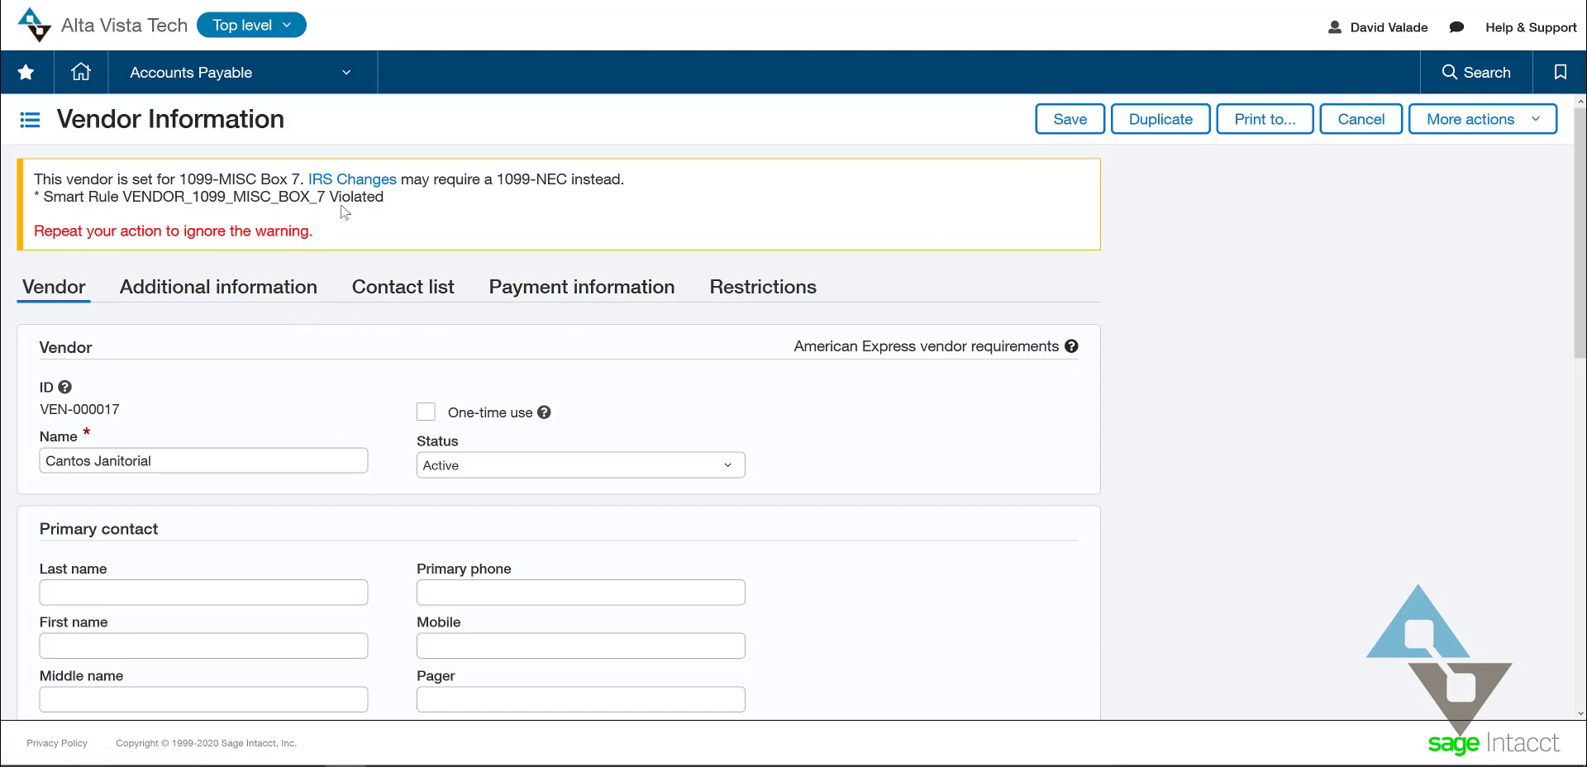
click(1071, 124)
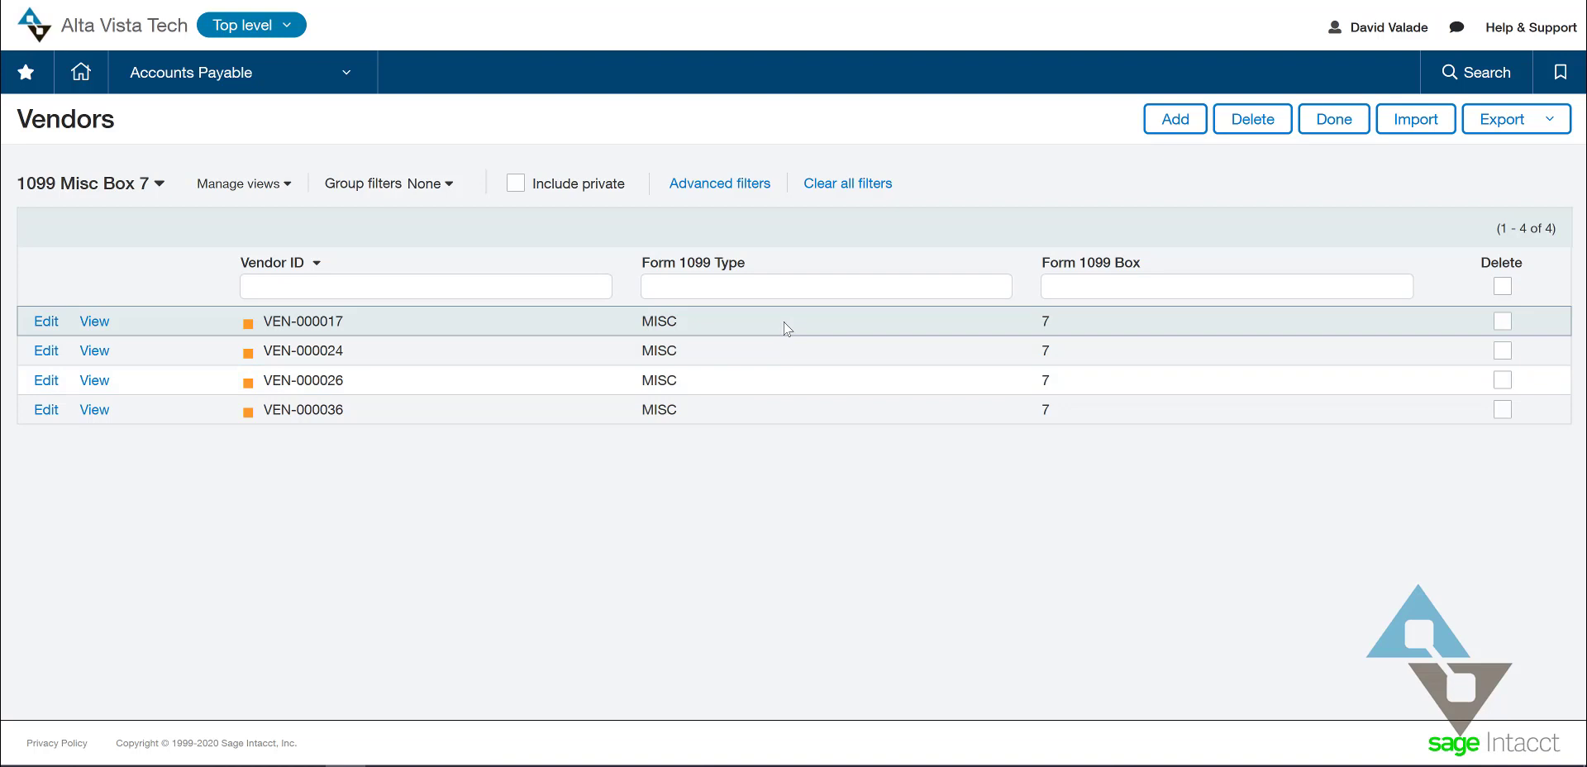
click(794, 281)
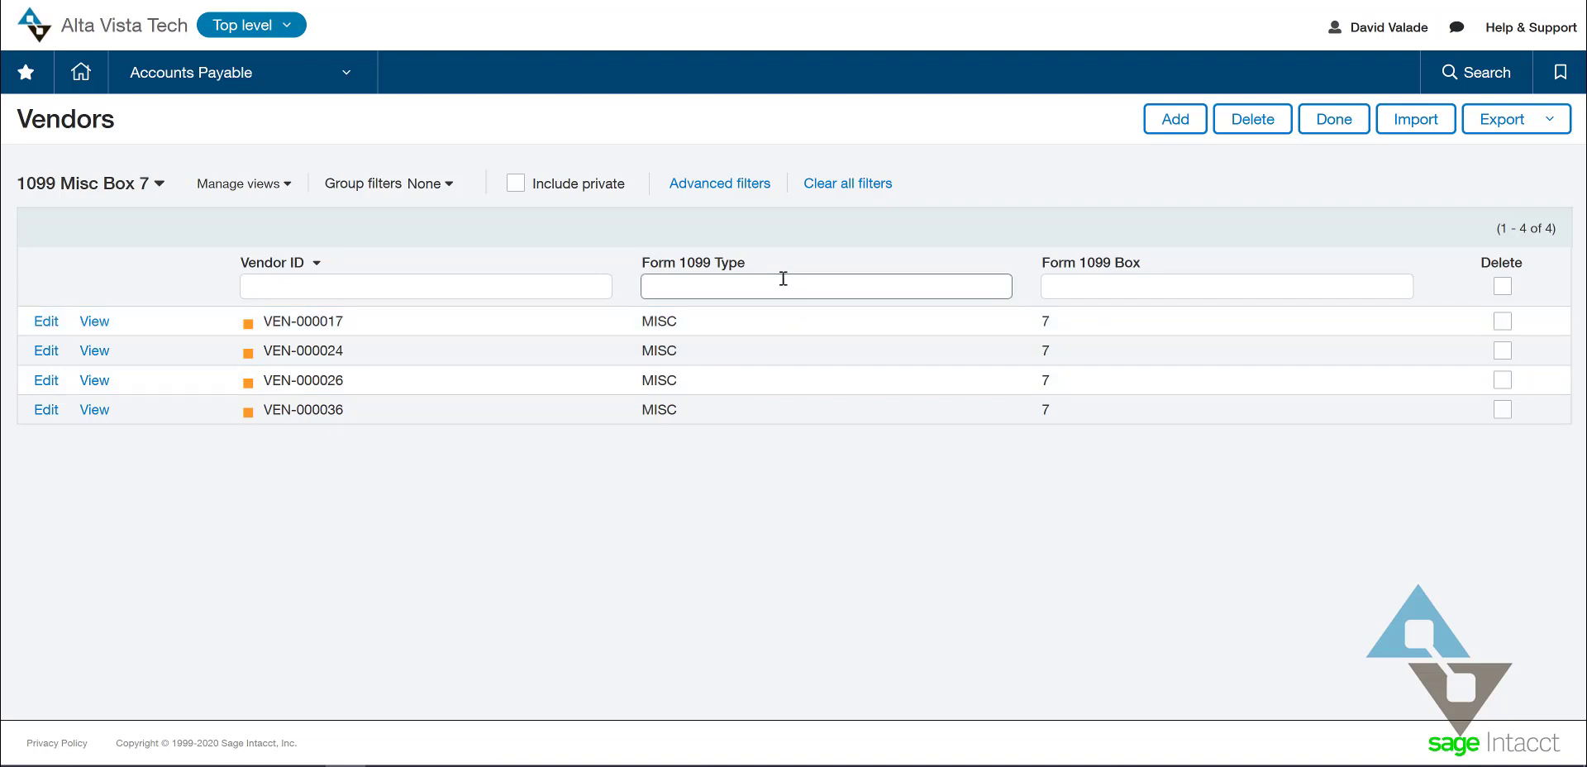